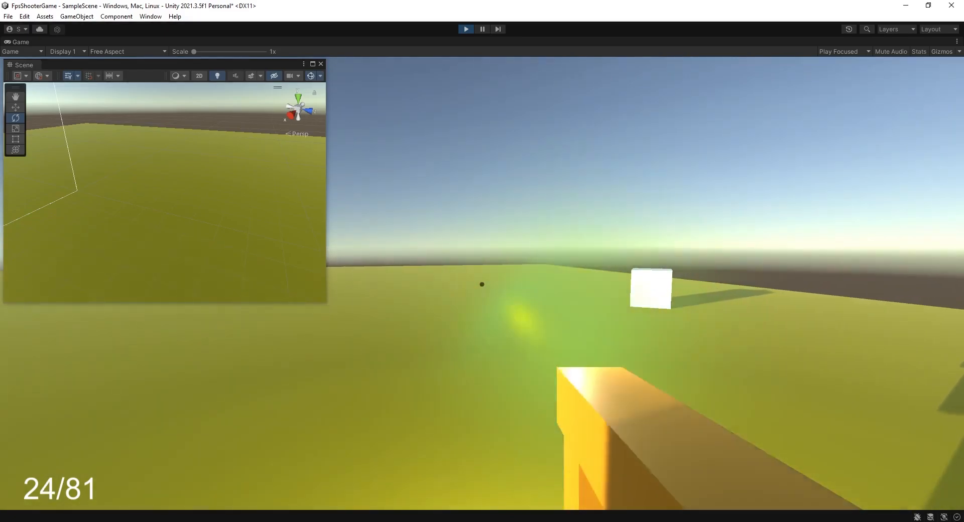
click(482, 284)
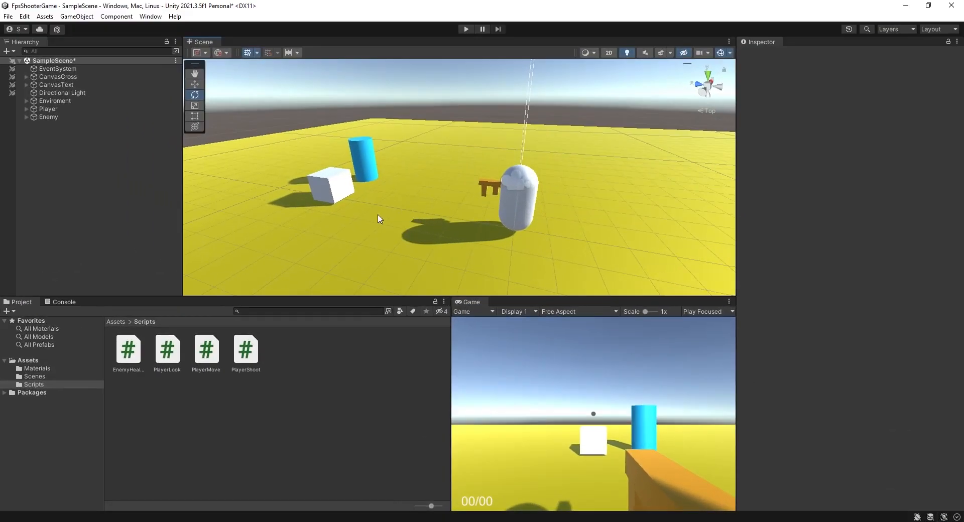
Create a new Particle System in the scene and name it EffectFireShoot.
right_click(71, 168)
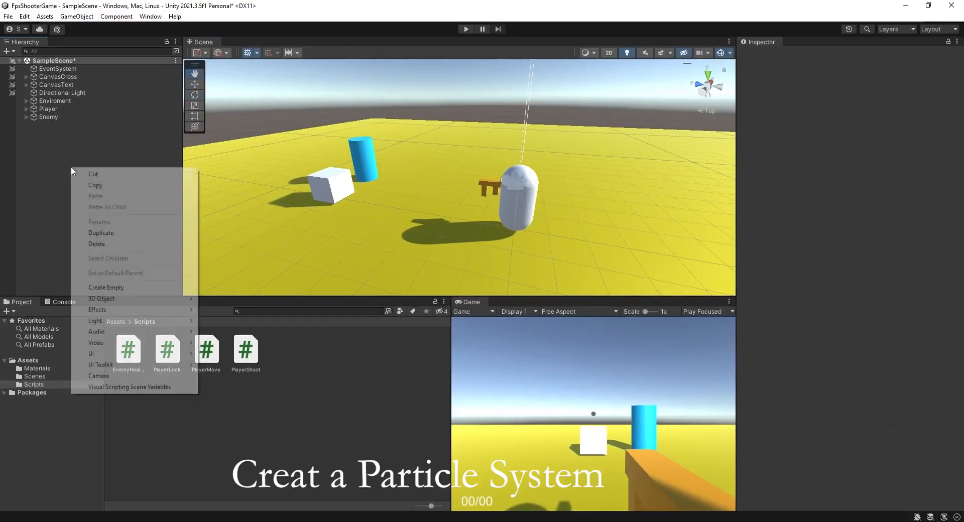
mouse_move(123, 311)
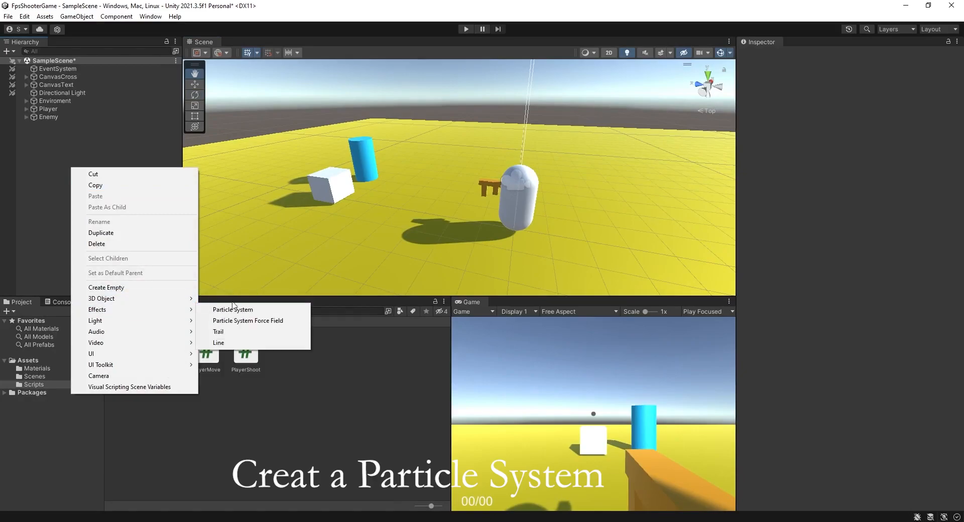
click(250, 311)
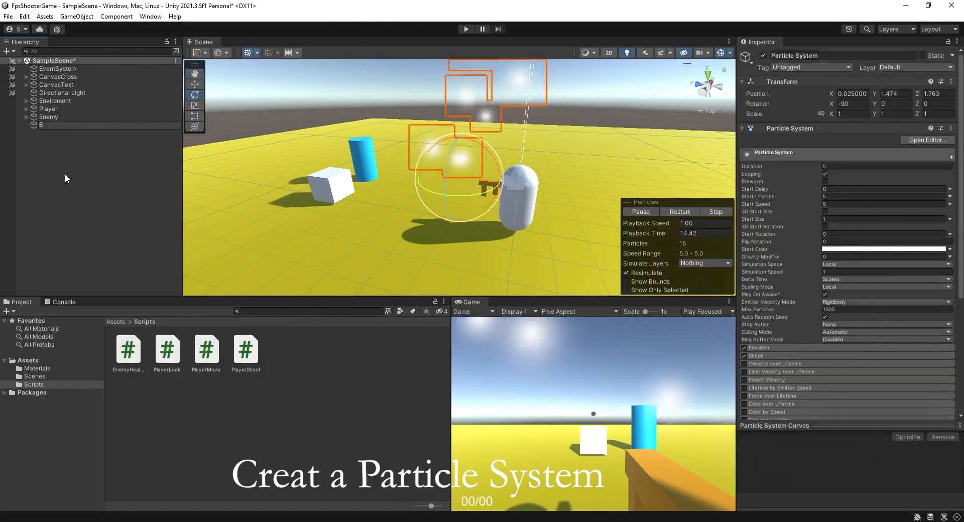
text(Effect)
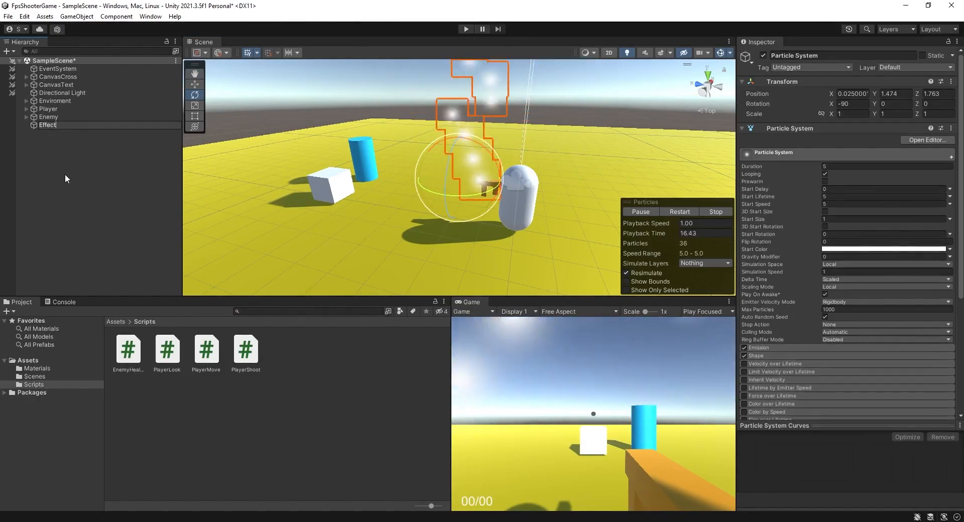
text(FireShoot)
key(Return)
Move EffectFireShoot to about X -0.3, Y 1.12, Z 2.18, near the player's gun.
click(58, 176)
click(76, 125)
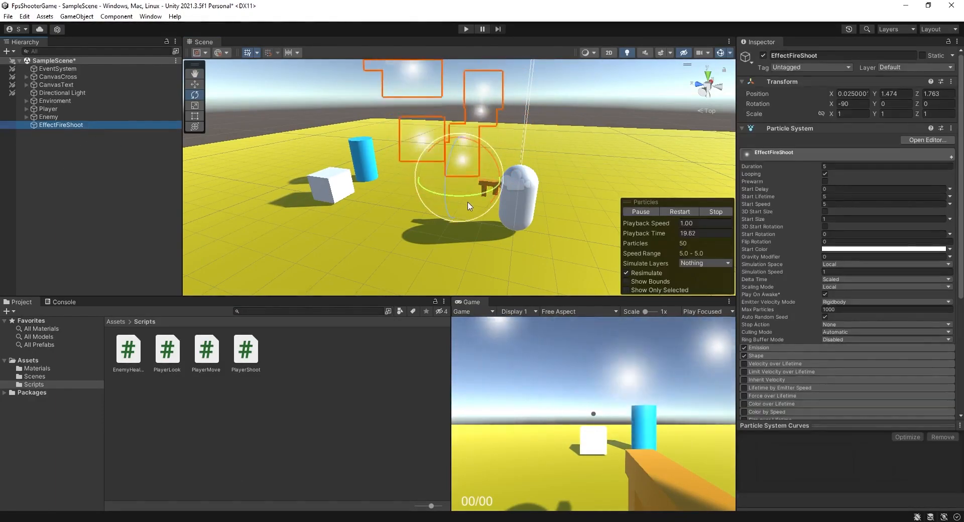
alt+drag(464, 204, 474, 226)
key(w)
mouse_move(463, 184)
mouse_down()
mouse_move(447, 188)
mouse_move(457, 199)
mouse_up()
drag(445, 157, 449, 180)
alt+drag(500, 212, 481, 190)
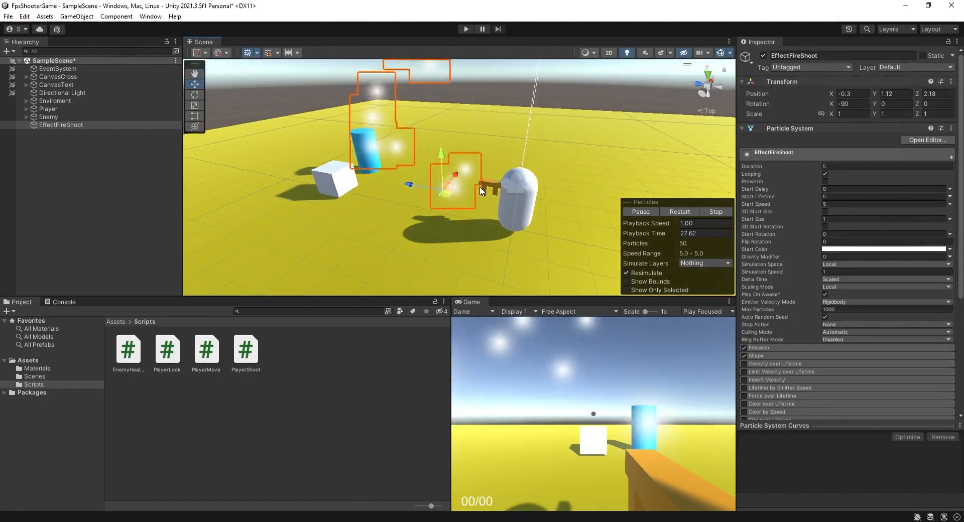
Set the particle system's Duration to 0.2 and turn off Looping.
click(862, 166)
text(0.2)
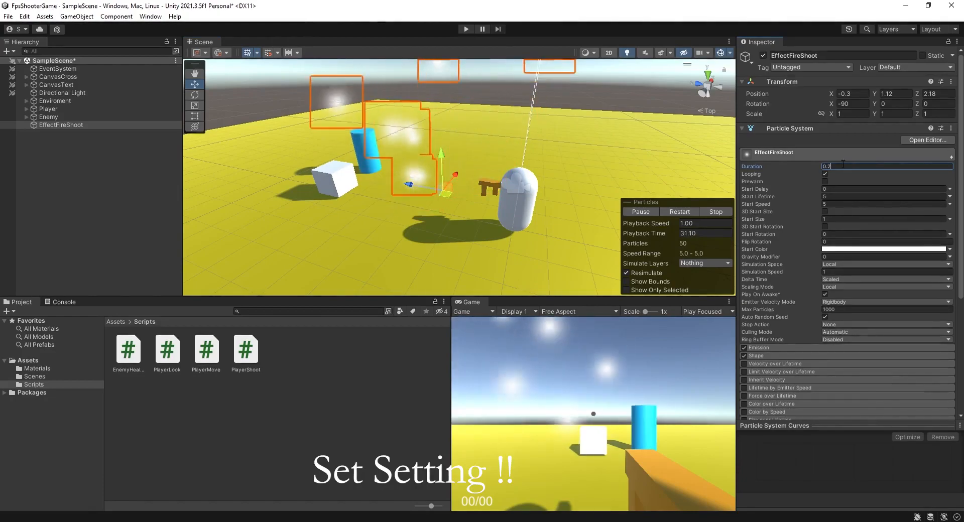
click(825, 174)
Set Start Lifetime to Random Between Two Constants, 0.04 and 0.06.
click(949, 196)
click(920, 232)
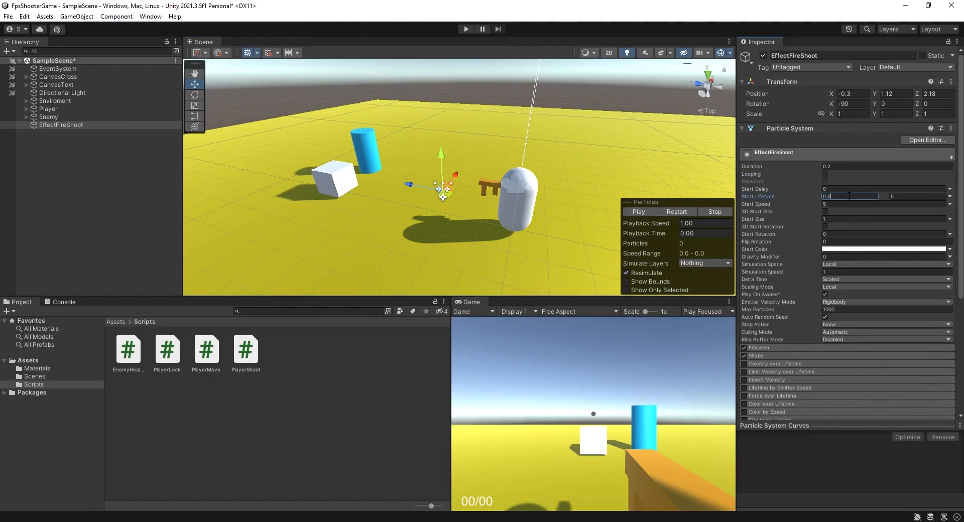
click(902, 196)
Set Start Speed to Random Between Two Constants, 0 and 5, and Start Size to 2.
click(950, 204)
click(904, 237)
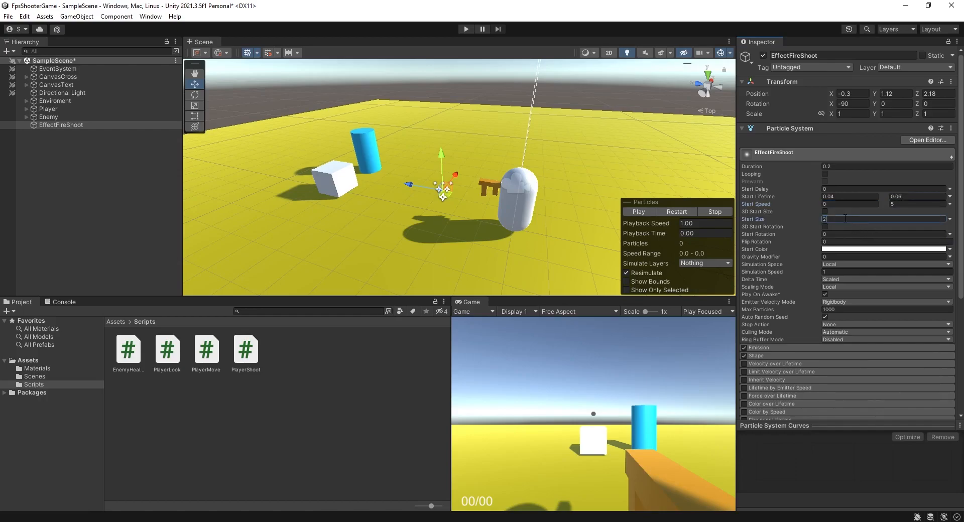
Set Start Color to Random Between Two Colors with the first color yellow FFF200.
click(949, 249)
click(921, 279)
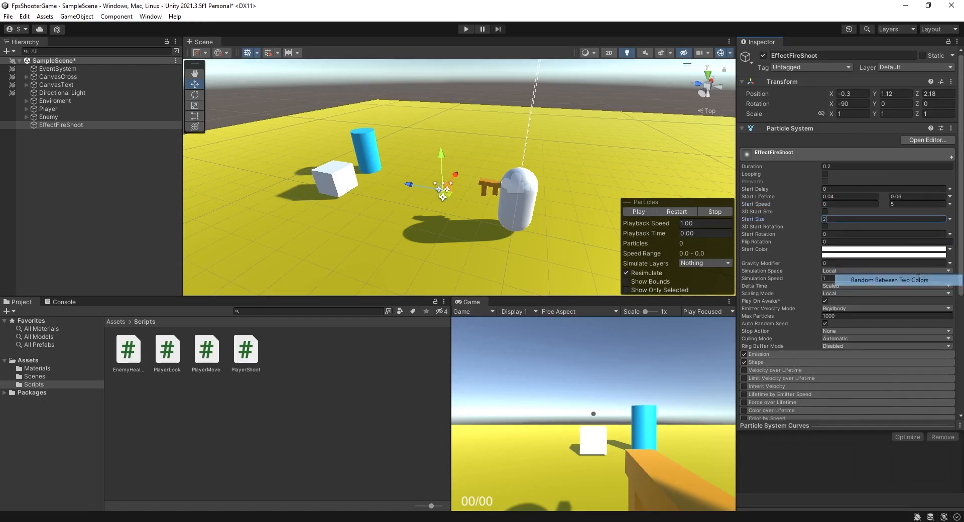
click(888, 249)
click(933, 290)
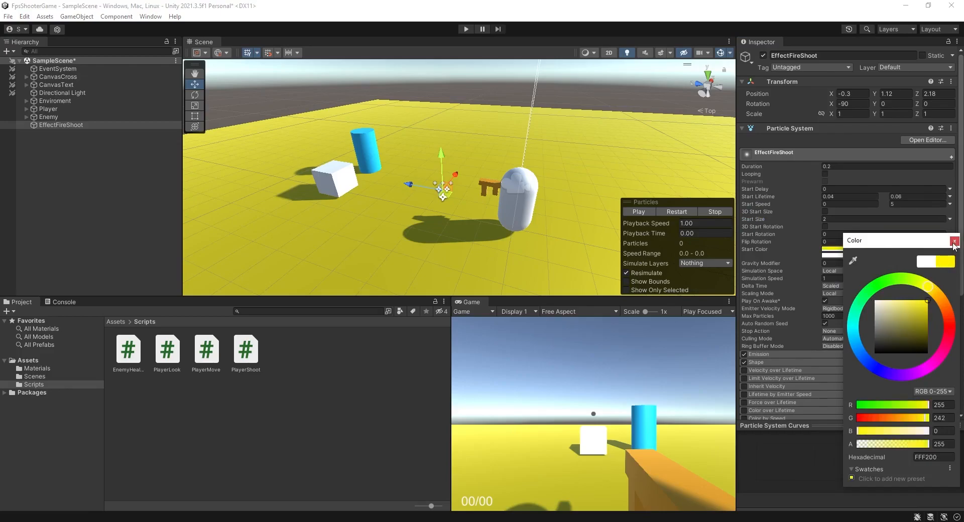
Set the second Start Color to cyan.
click(897, 259)
click(897, 256)
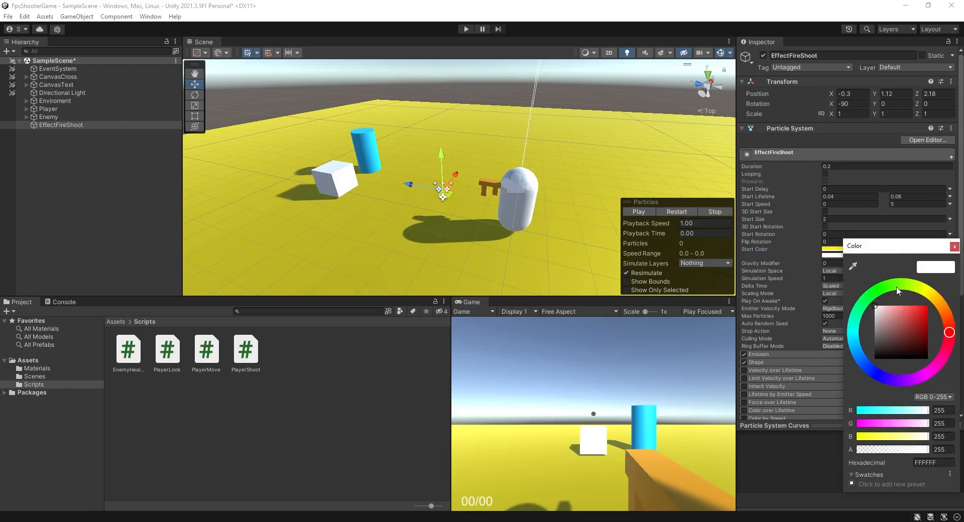
click(859, 343)
click(953, 247)
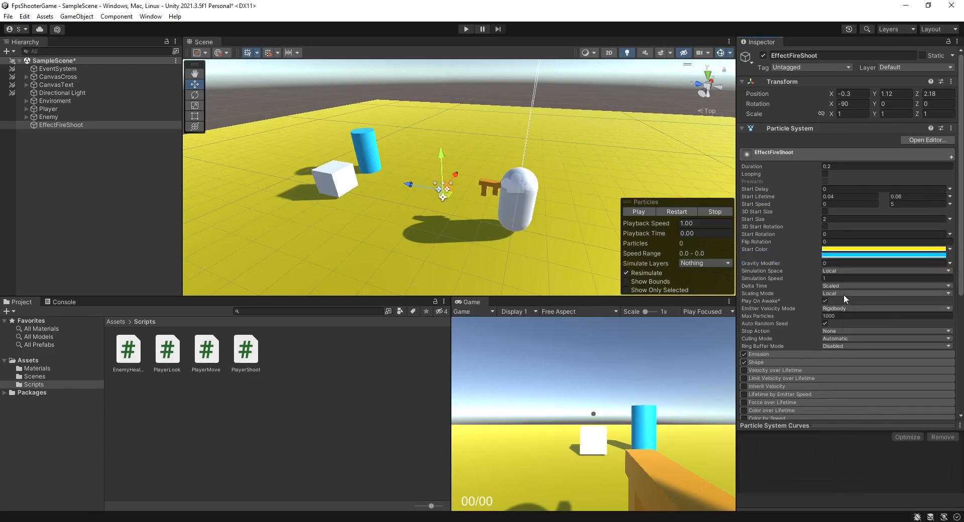
Set the Scaling Mode to Hierarchy.
click(844, 295)
click(855, 305)
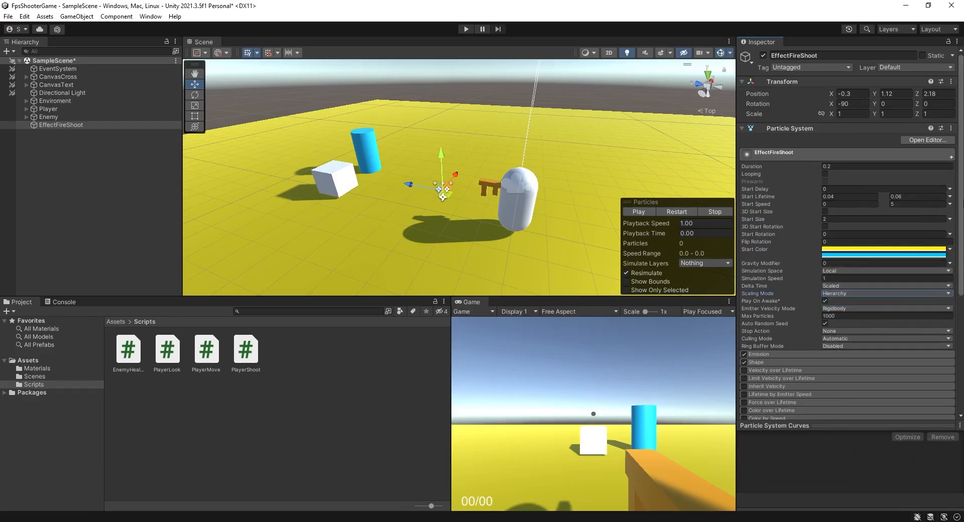
Expand Emission and set Rate over Time to Random Between Two Constants, 10 and 5.
scroll(755, 211, down, 5)
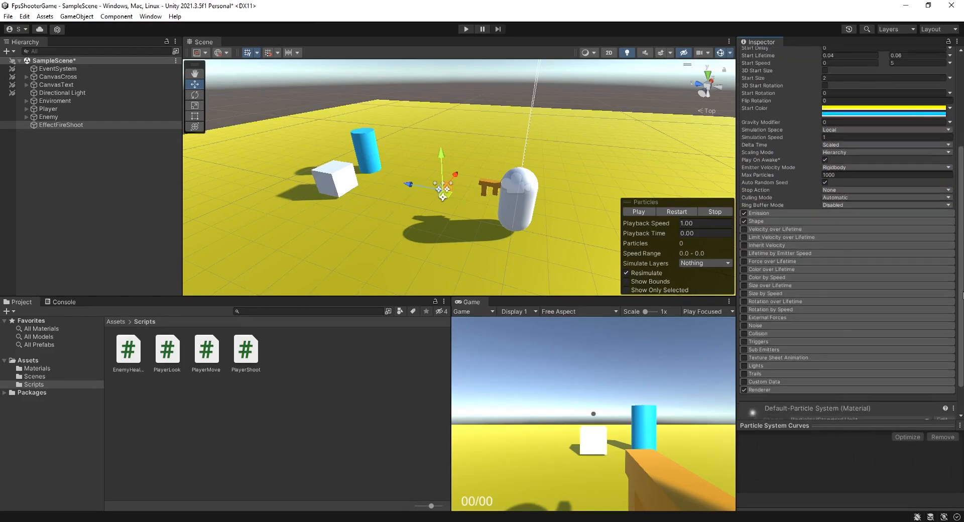
click(770, 210)
click(859, 220)
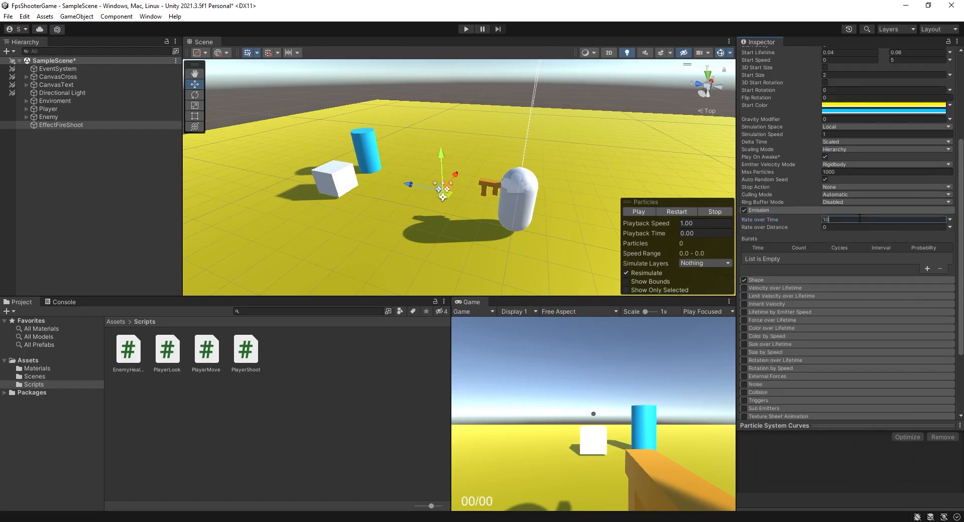
click(948, 219)
click(883, 251)
click(905, 220)
text(5)
Set Rate over Distance to Random Between Two Constants, 0 and 5.
click(949, 227)
click(931, 259)
click(848, 227)
click(910, 229)
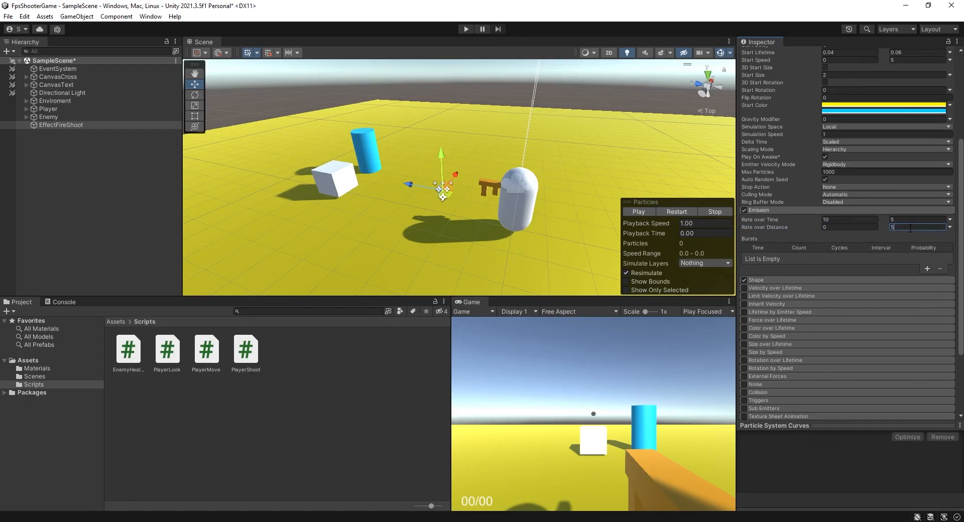
text(5)
Add an emission burst with count 2 and 2 cycles.
click(926, 267)
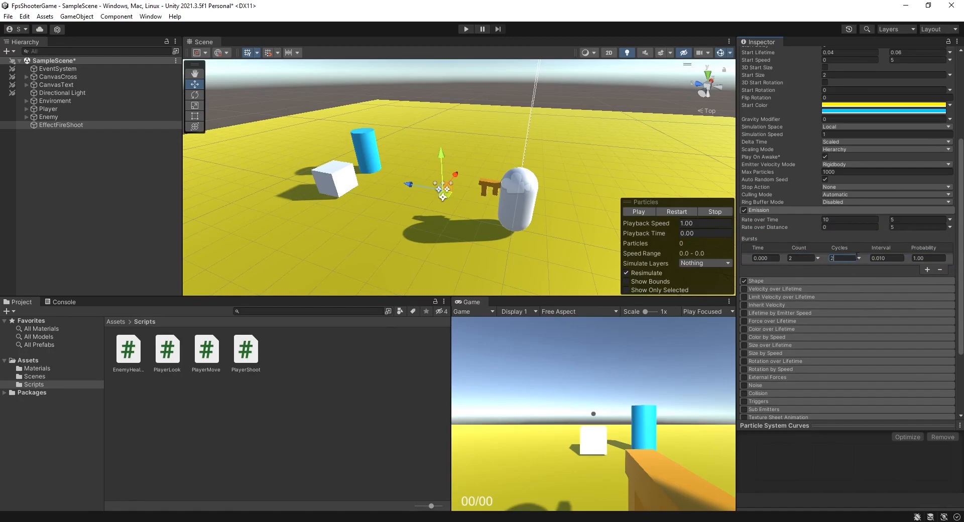
scroll(847, 231, down, 2)
scroll(803, 226, down, 3)
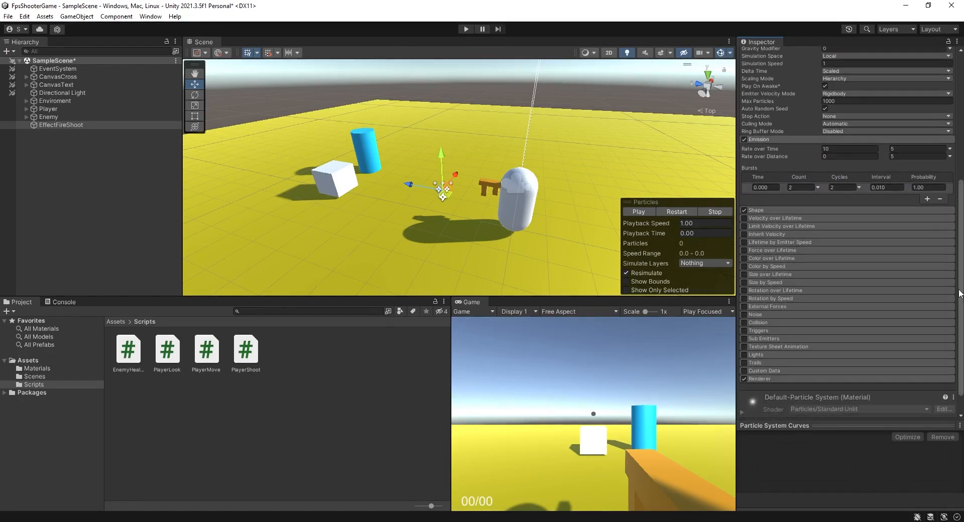
Disable the Shape module and enable Color over Lifetime.
click(744, 210)
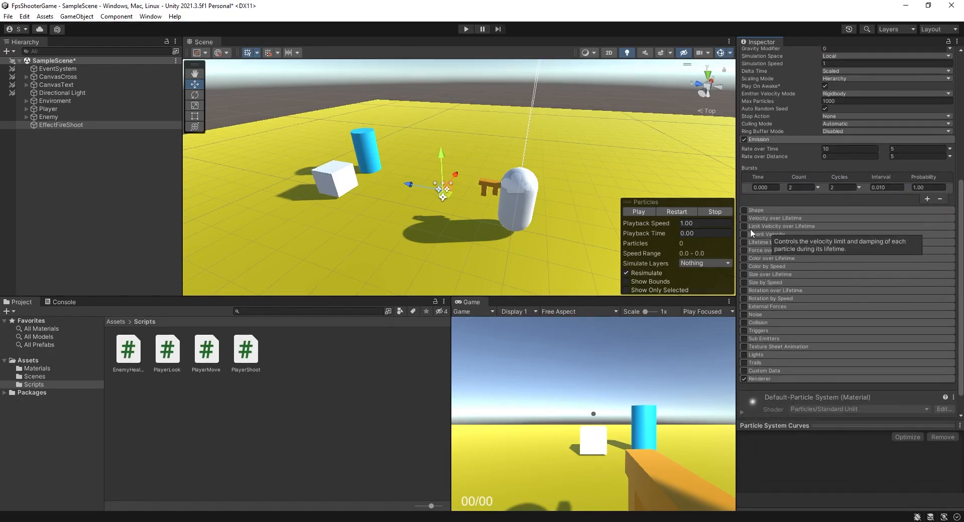
click(768, 258)
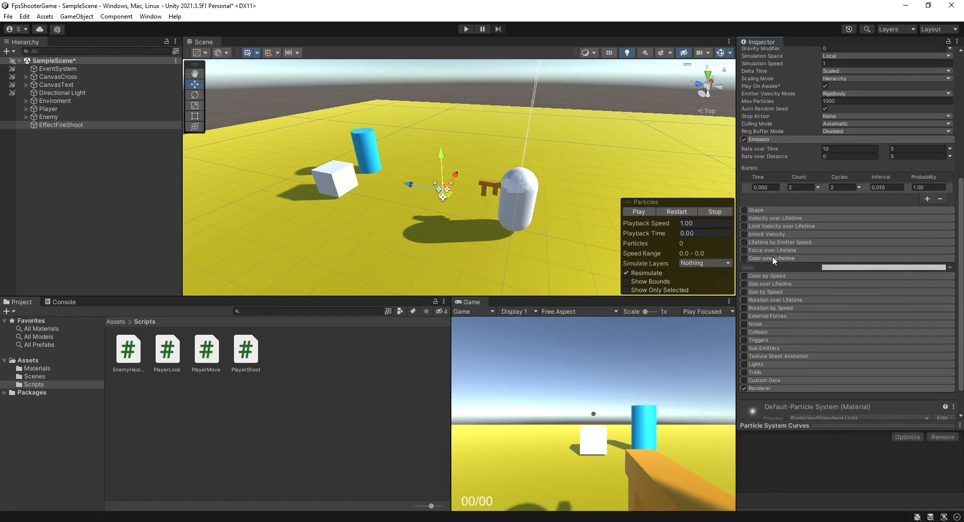
click(743, 258)
Edit the Color over Lifetime gradient so the end alpha fades to 0.
click(949, 268)
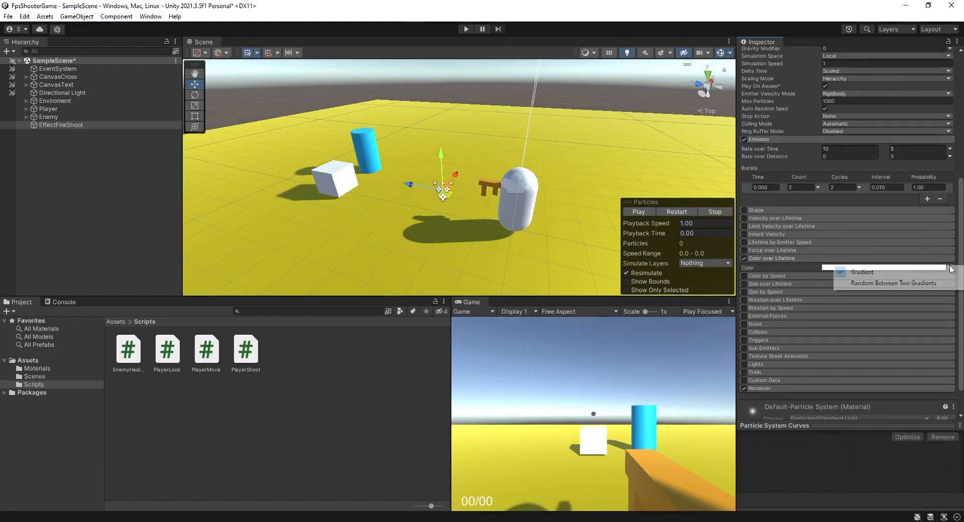
click(826, 270)
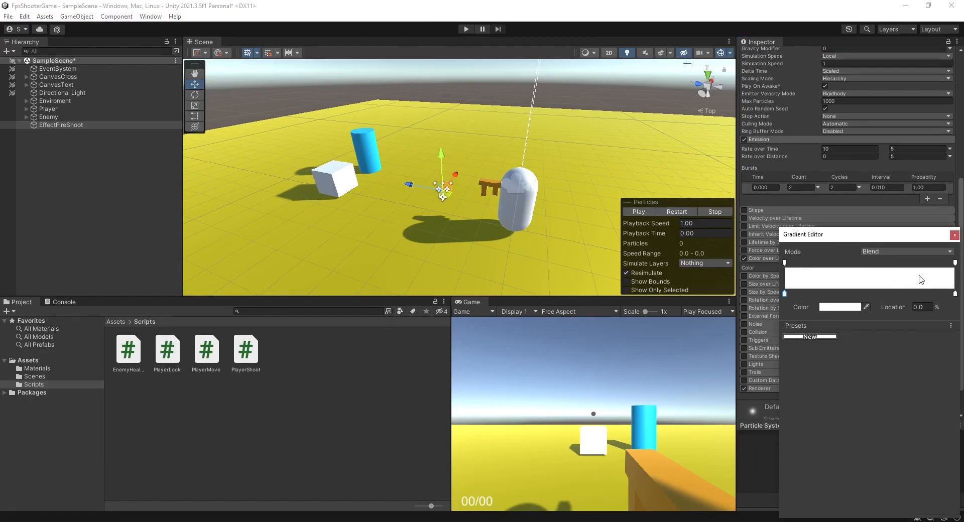
click(954, 262)
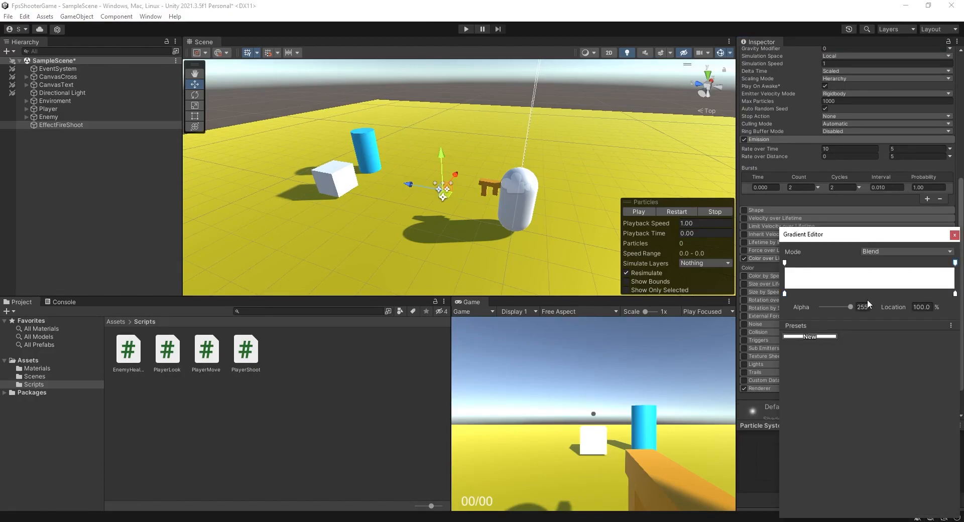
drag(841, 305, 774, 306)
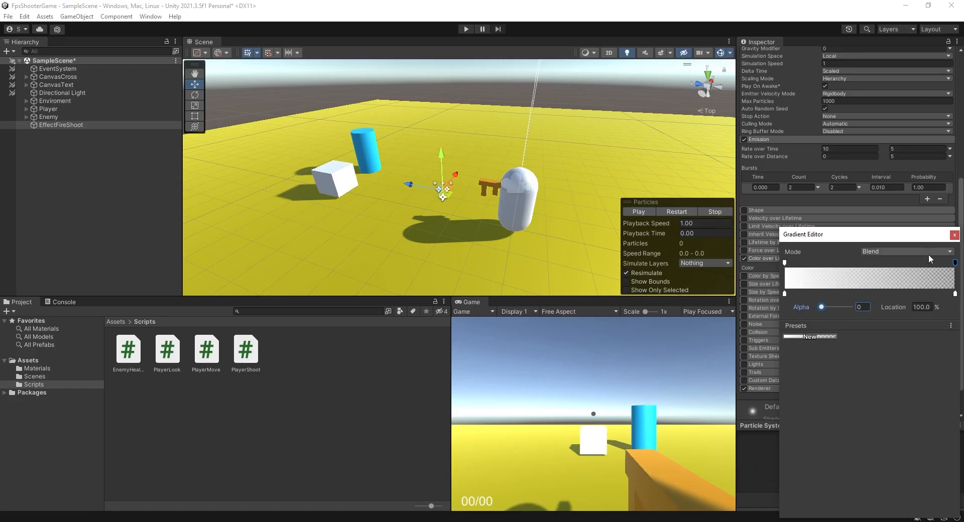
click(953, 235)
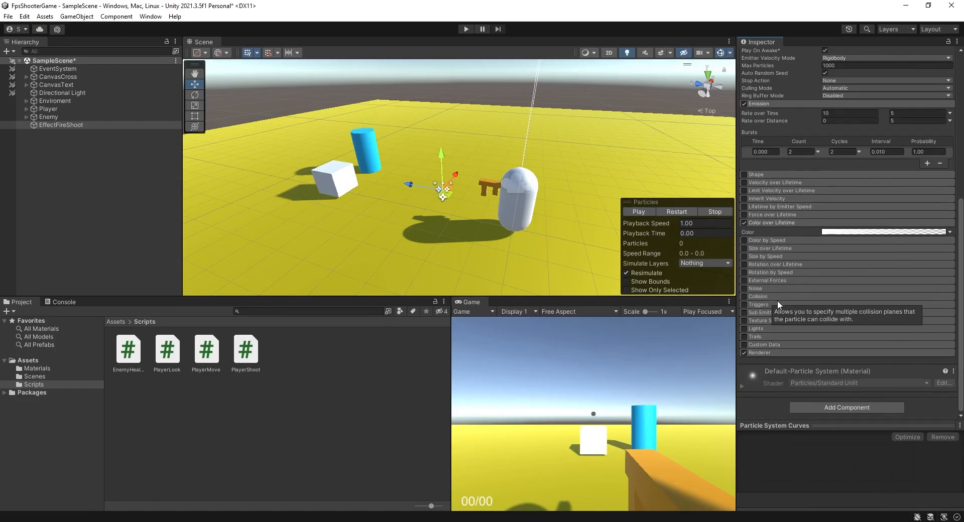
Enable the Lights and Size over Lifetime modules and select the Size curve.
click(743, 329)
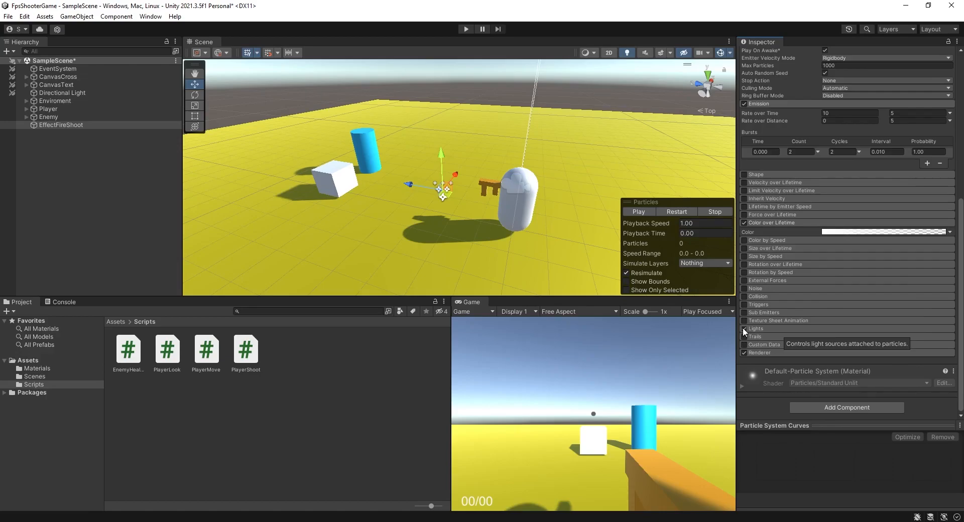
click(757, 248)
click(744, 248)
click(869, 265)
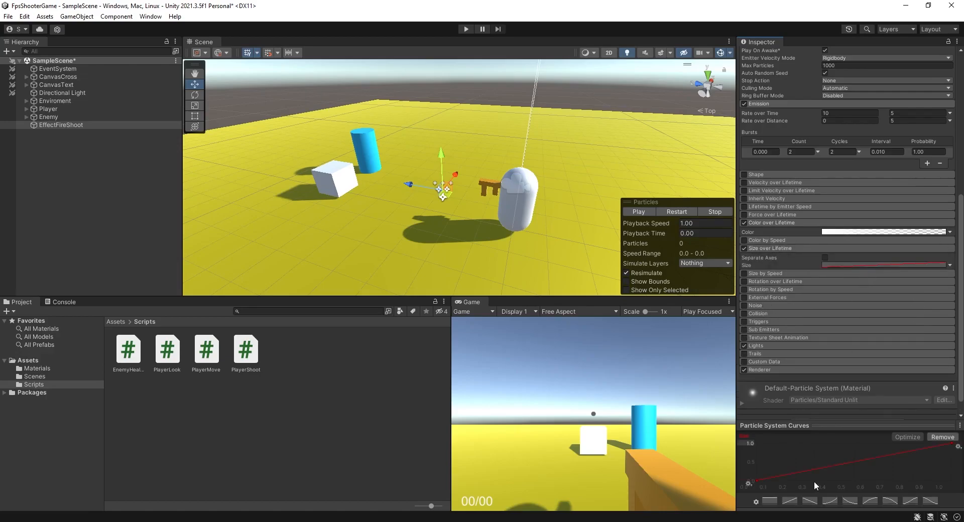
Expand the Lights module to view its settings.
scroll(956, 330, down, 2)
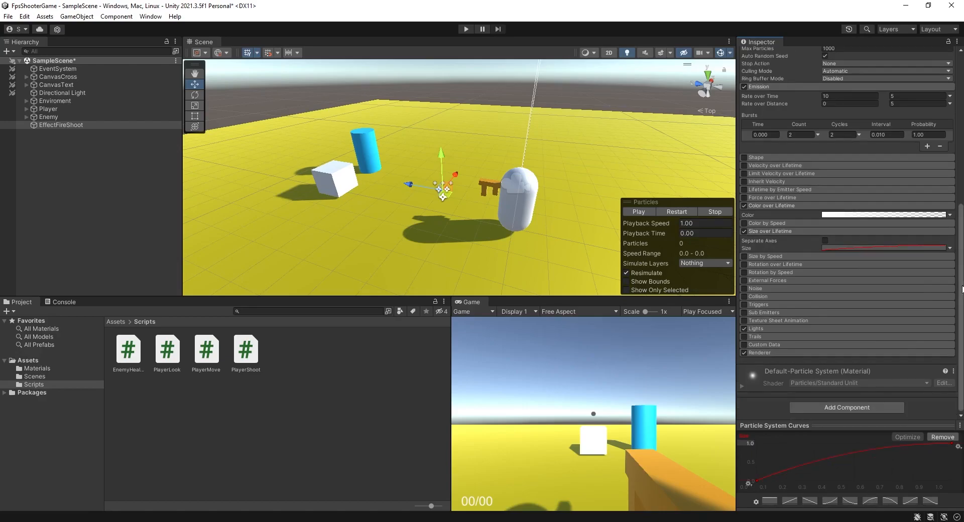
click(762, 329)
scroll(958, 294, down, 5)
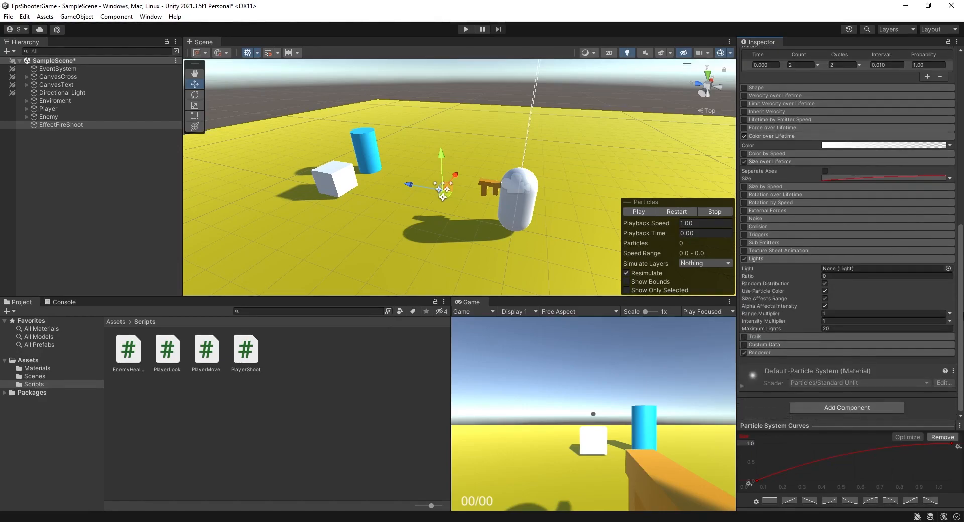
Add a Point Light as a child of EffectFireShoot and reselect the particle system.
click(44, 130)
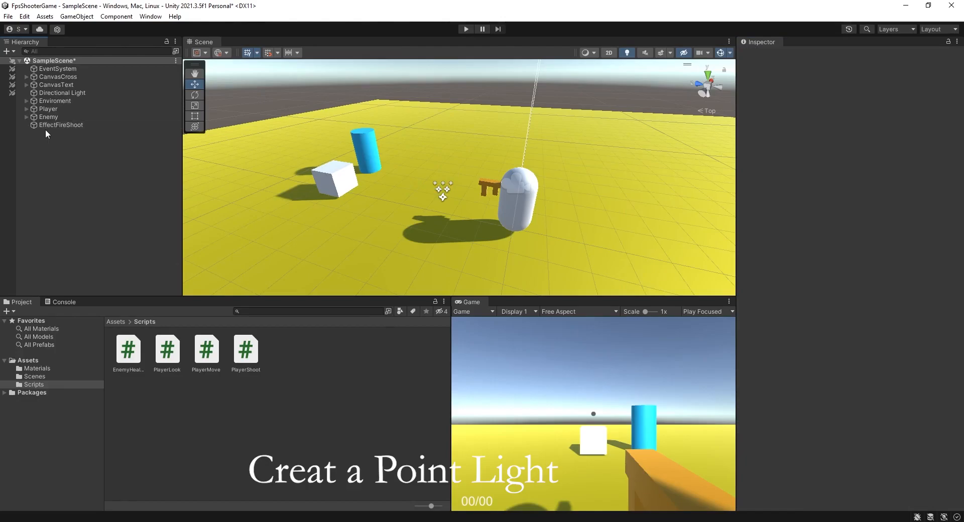
click(53, 124)
right_click(53, 124)
mouse_move(113, 283)
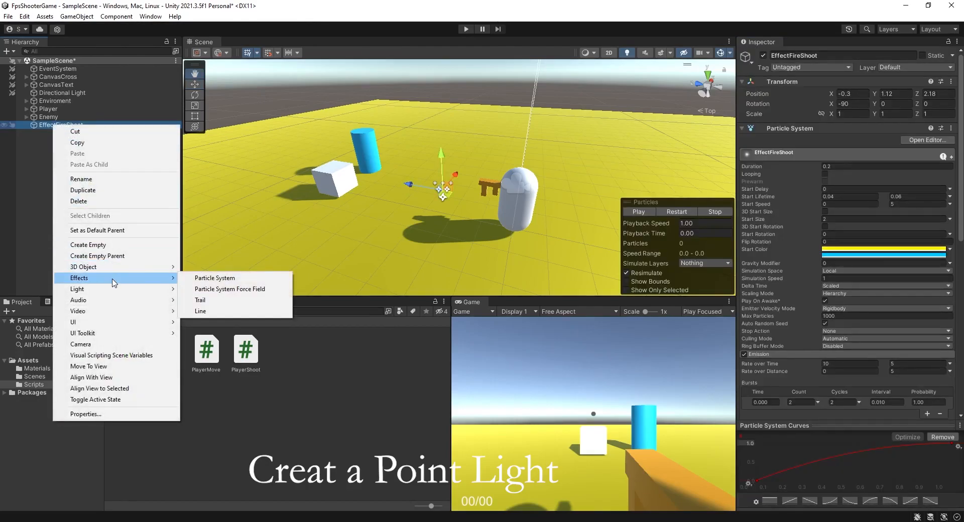
click(208, 300)
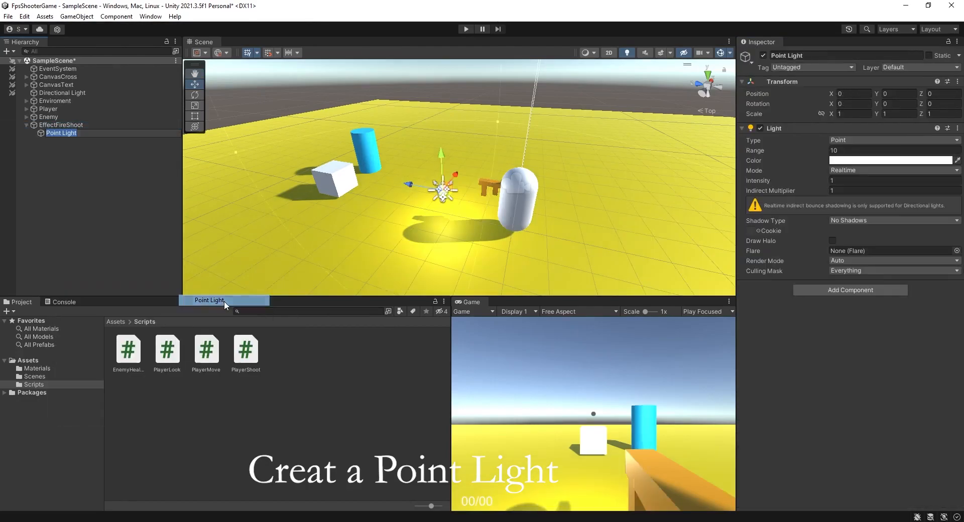
click(59, 132)
click(59, 124)
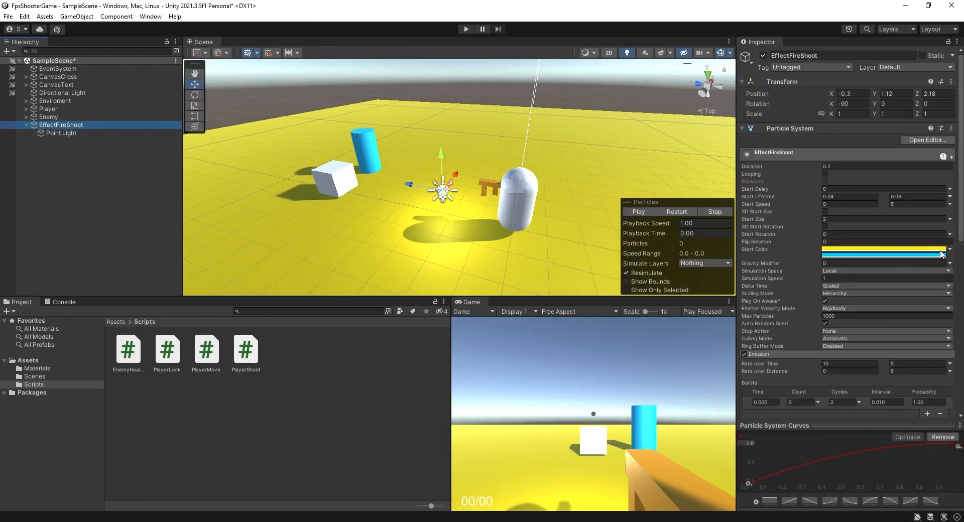
Assign the Point Light to the Light slot of the Lights module.
scroll(853, 251, down, 10)
scroll(848, 230, down, 4)
drag(67, 134, 843, 284)
scroll(873, 274, down, 1)
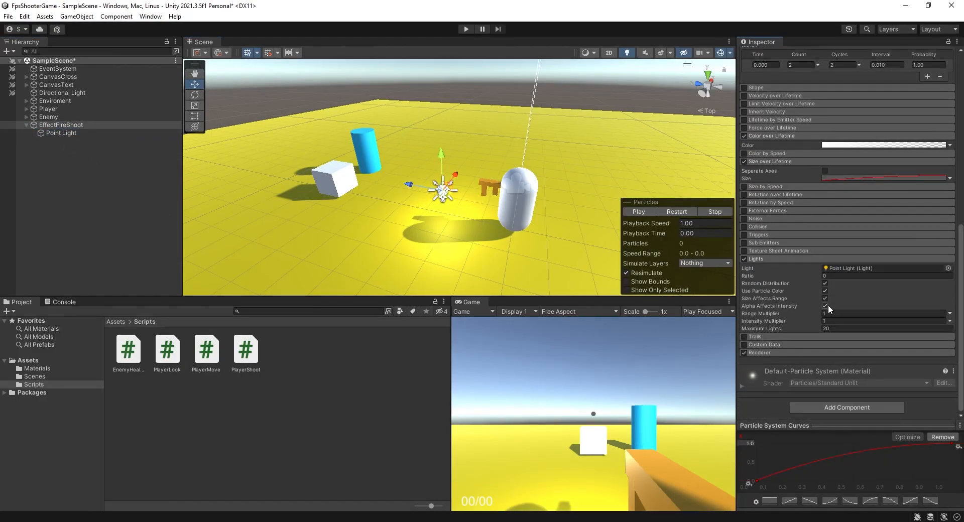
Set the Lights module Ratio to 1 and turn off Use Particle Color, Size Affects Range and Alpha Affects Intensity.
click(823, 291)
click(830, 276)
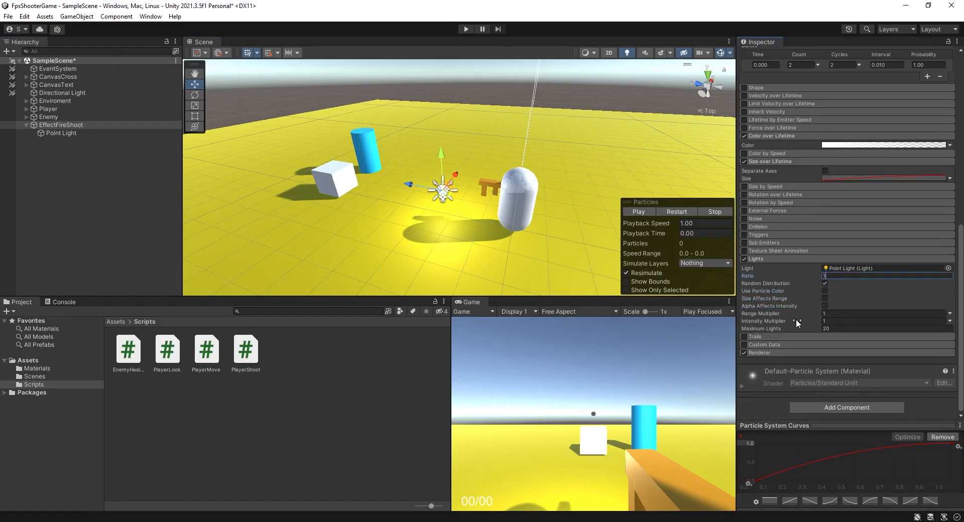
text(1)
Move EffectFireShoot in the scene to about X 0.33, Y 1.35, Z 1.48 near the gun.
scroll(771, 354, up, 5)
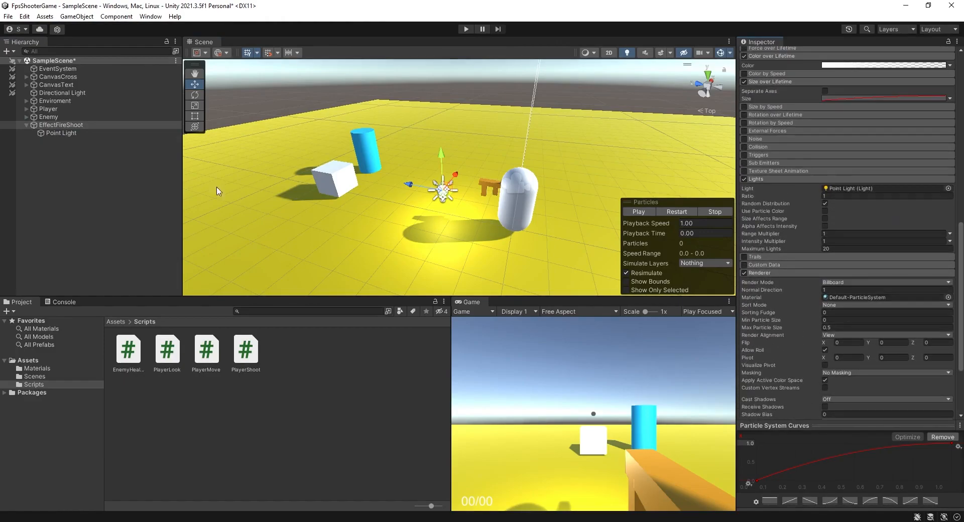
click(55, 137)
click(60, 125)
key(f)
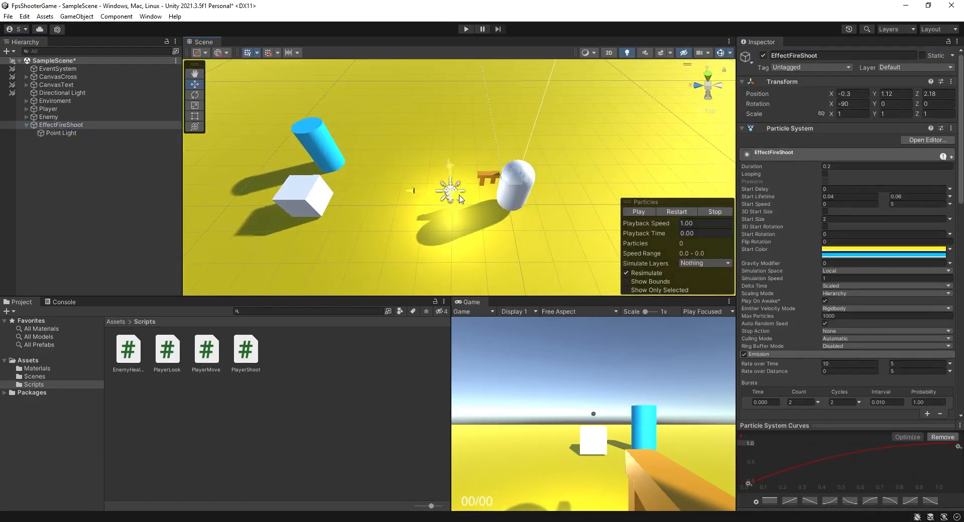
drag(473, 179, 474, 178)
alt+drag(474, 178, 431, 165)
Rotate the Directional Light with the Rotate tool to change the scene lighting angle.
click(71, 93)
key(f)
key(e)
drag(495, 173, 478, 148)
middle_drag(490, 212, 484, 173)
Select the Point Light under EffectFireShoot and deactivate it.
click(96, 124)
double_click(62, 133)
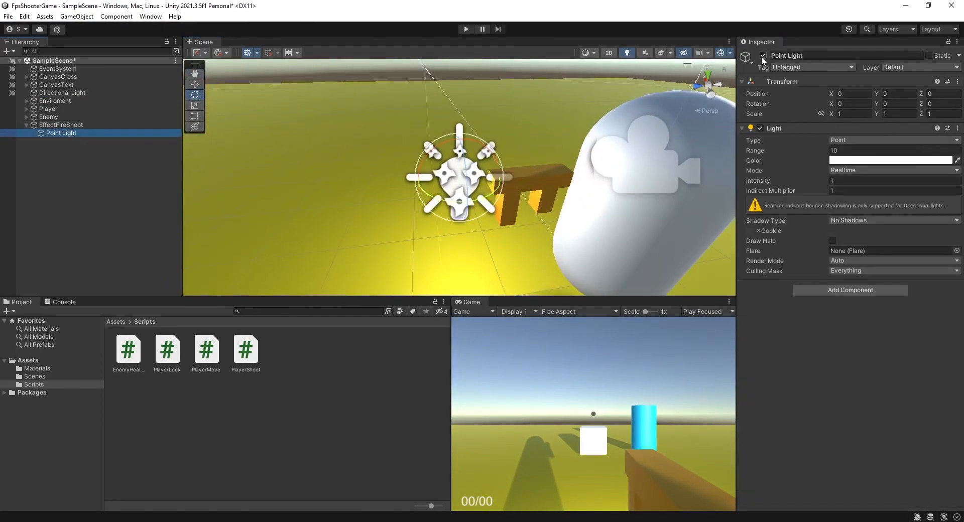
click(763, 55)
Move EffectFireShoot slightly to about X 0.315, Y 1.305, Z 1.567.
click(61, 125)
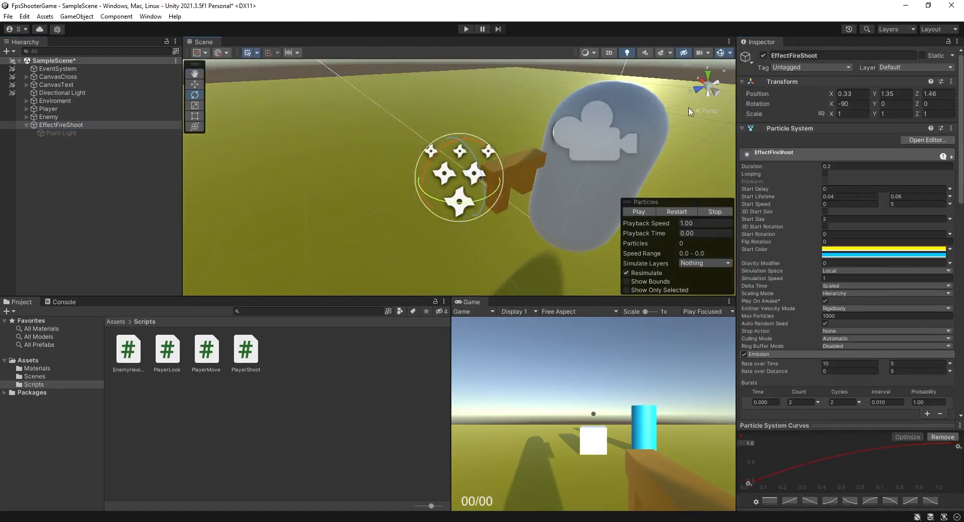
click(701, 91)
key(w)
drag(458, 176, 469, 158)
Preview the particle effect from the top and perspective views.
click(695, 87)
click(707, 76)
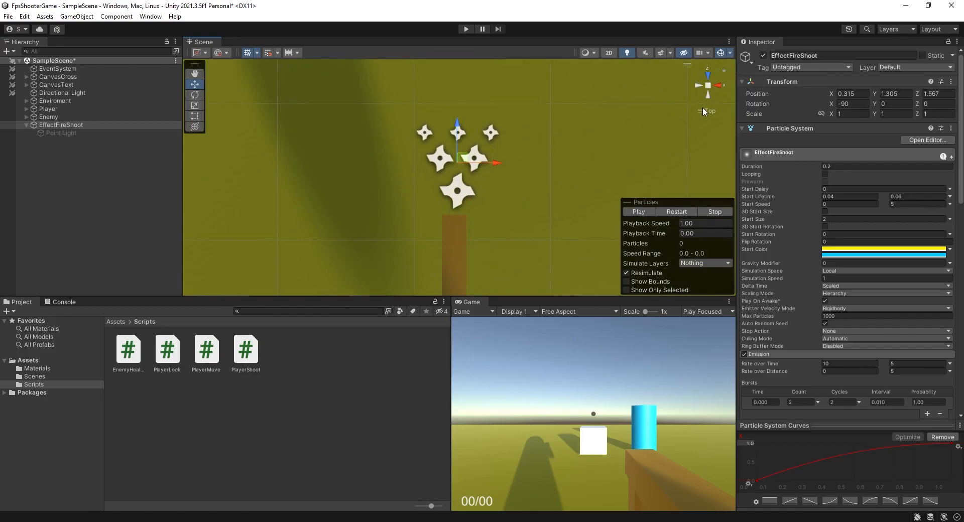
click(705, 110)
alt+drag(514, 194, 630, 207)
click(634, 210)
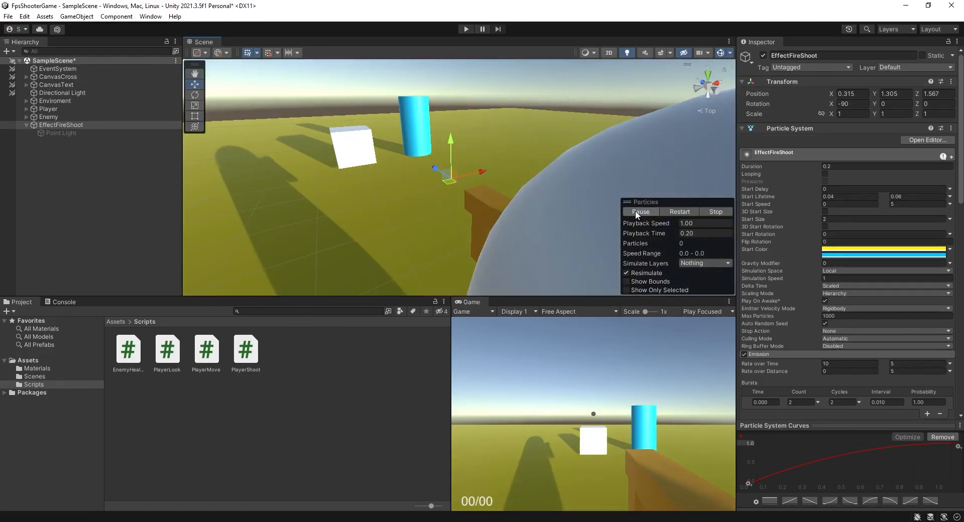
click(667, 211)
alt+drag(565, 195, 346, 188)
Duplicate EffectFireShoot and rename the copy EffectFireShoot2.
click(26, 124)
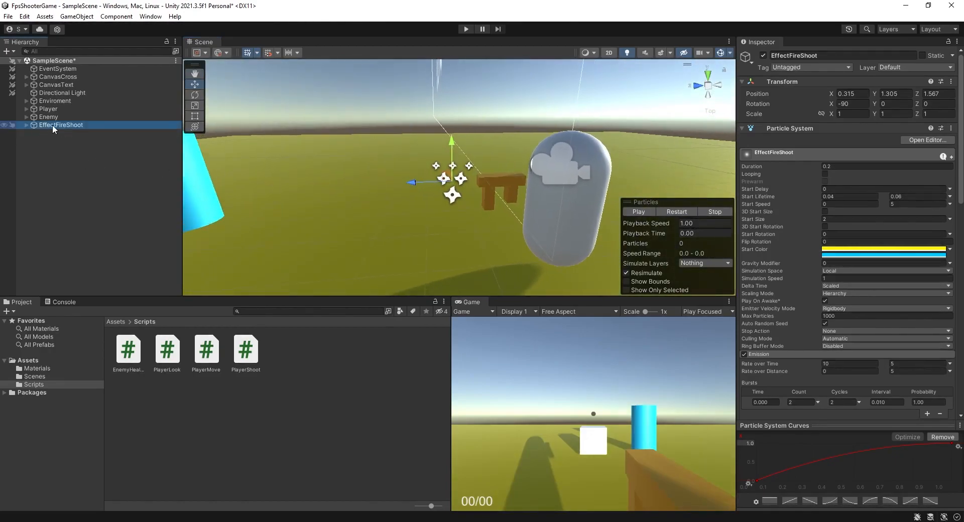
key(ctrl+d)
click(30, 133)
click(50, 133)
click(95, 133)
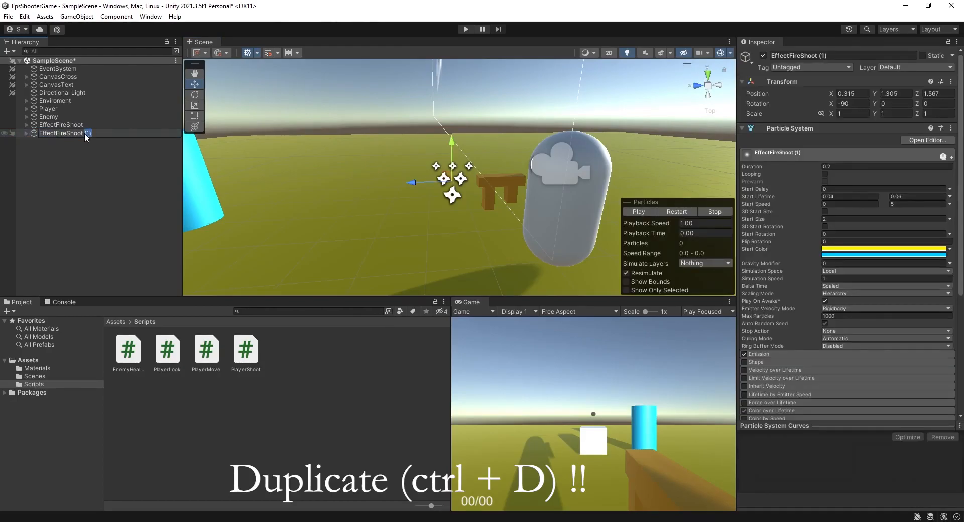
text(2)
click(76, 153)
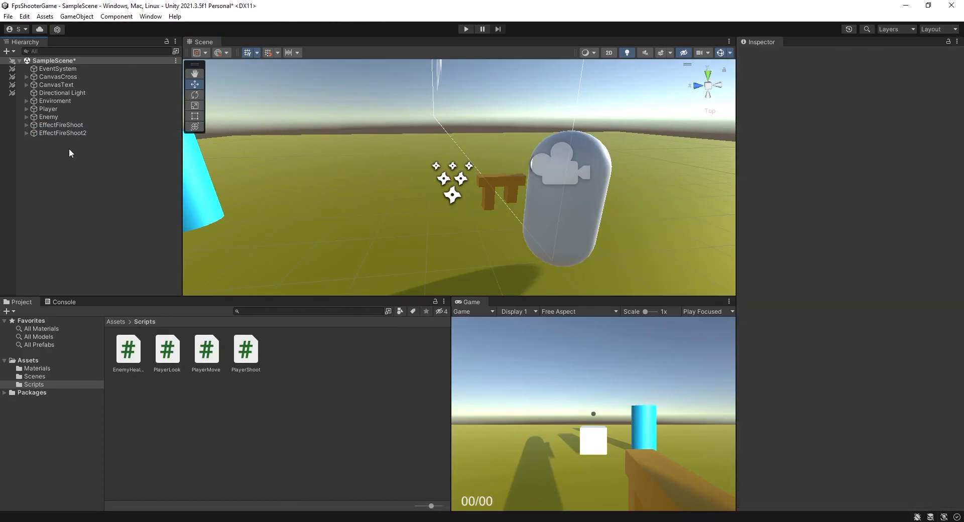
Delete the duplicated Point Light under EffectFireShoot2.
click(27, 133)
click(53, 141)
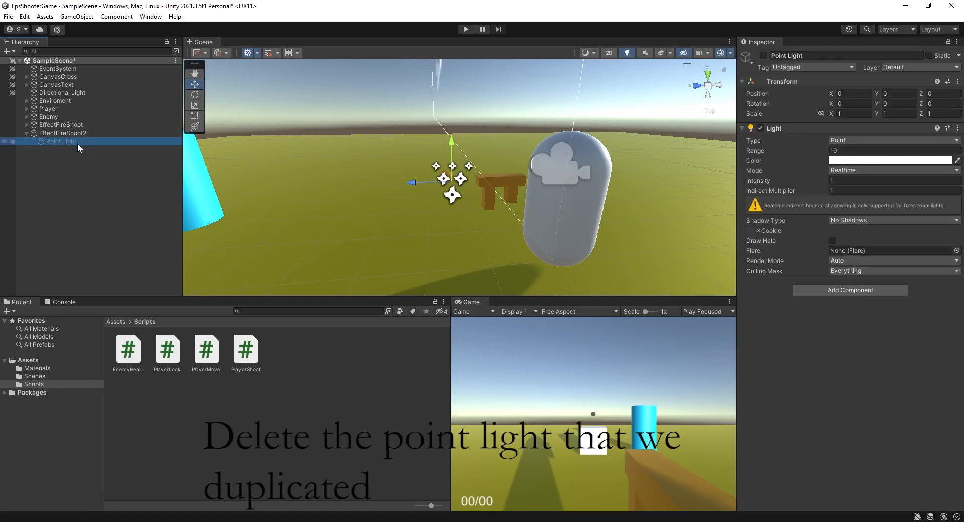
key(Delete)
Disable the Lights module on EffectFireShoot2 and expand its Renderer module.
click(44, 134)
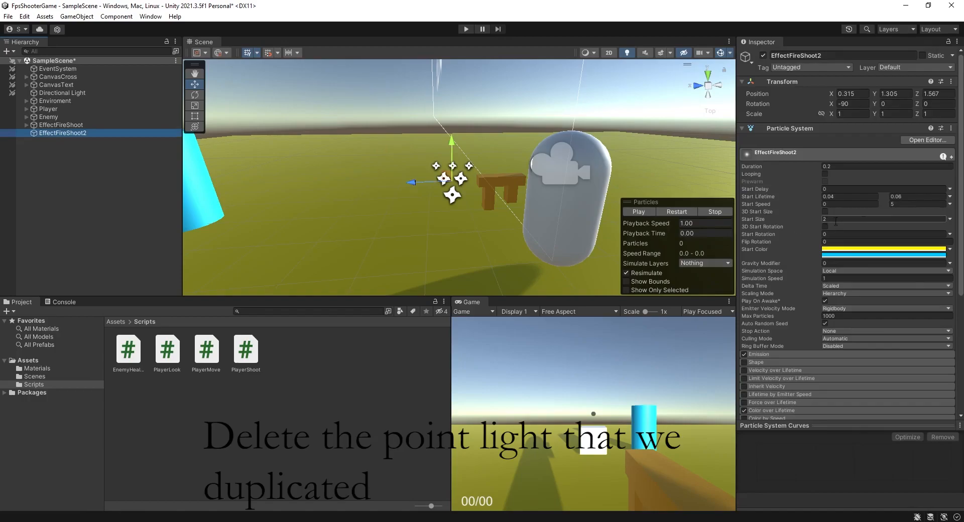
scroll(878, 350, down, 10)
click(743, 328)
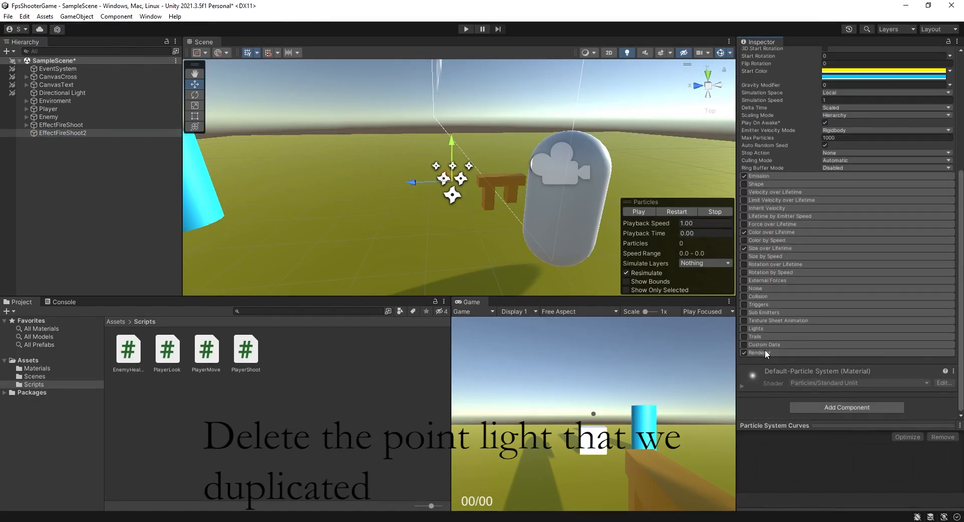
click(764, 351)
Set EffectFireShoot2's Render Mode to Stretched Billboard with Speed Scale 0.4 and Length Scale 0.4.
scroll(806, 341, down, 5)
click(843, 214)
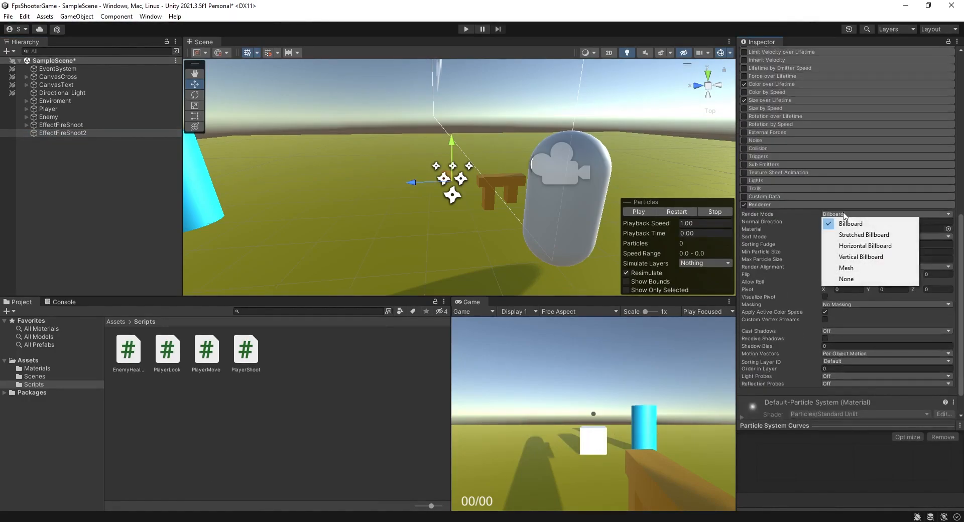
click(843, 234)
click(833, 230)
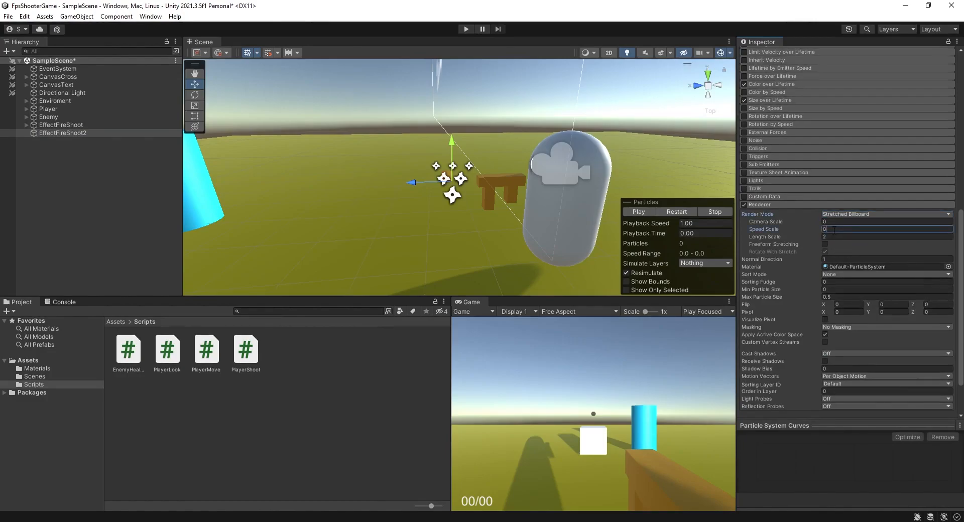
text(.4)
click(835, 236)
text(0)
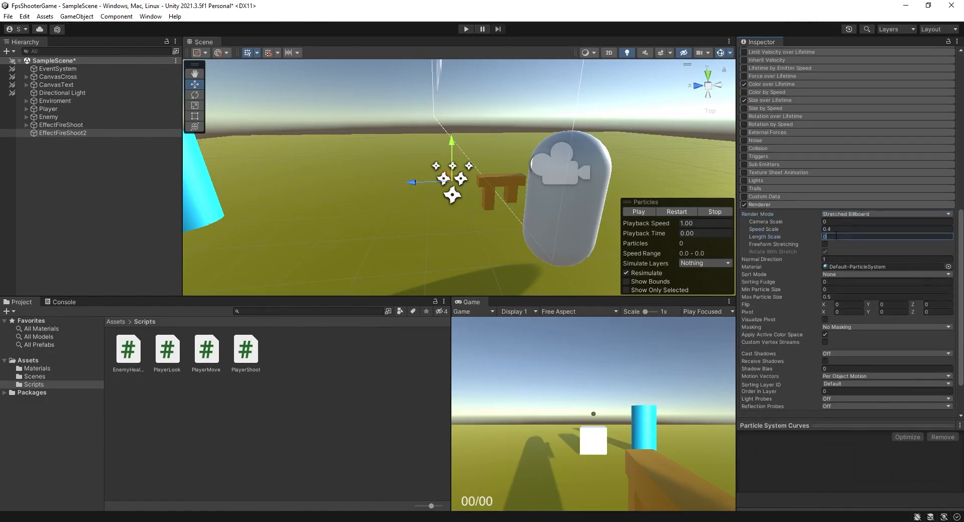
text(.4)
Replay the effect and rotate EffectFireShoot2 with the Rotate tool.
click(679, 213)
scroll(612, 225, down, 3)
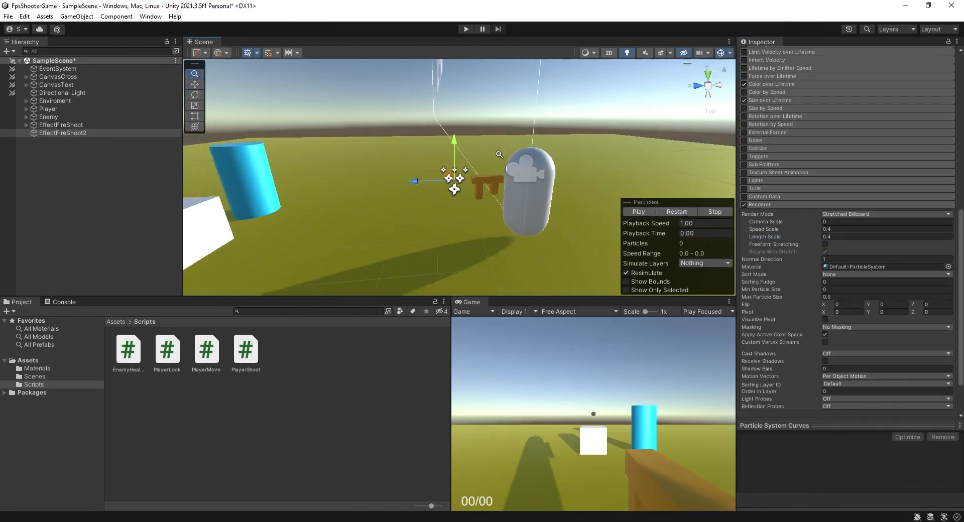
scroll(660, 187, down, 4)
drag(962, 296, 961, 138)
key(e)
drag(476, 152, 574, 238)
click(673, 211)
Set EffectFireShoot2's X rotation to -180 and replay the effect.
click(846, 104)
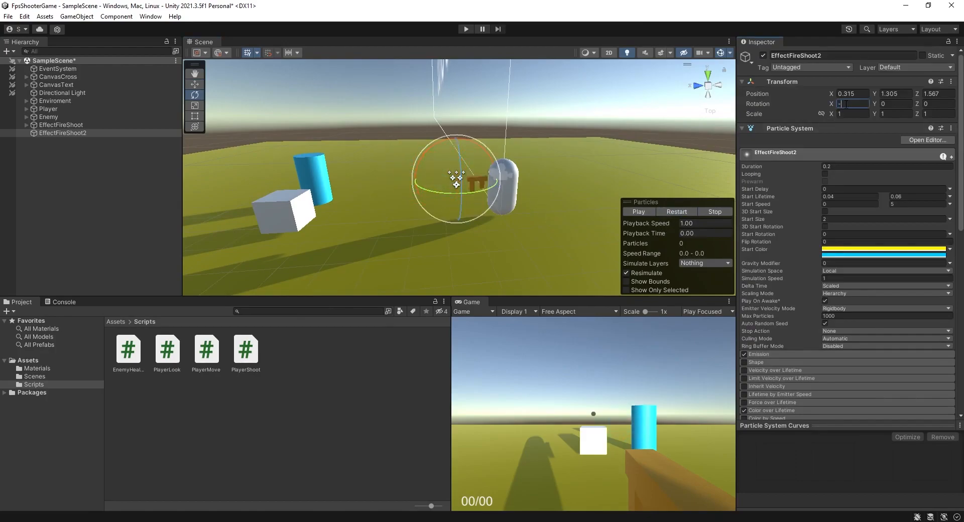
click(669, 212)
click(671, 211)
click(672, 211)
click(672, 210)
click(672, 210)
alt+drag(390, 138, 371, 208)
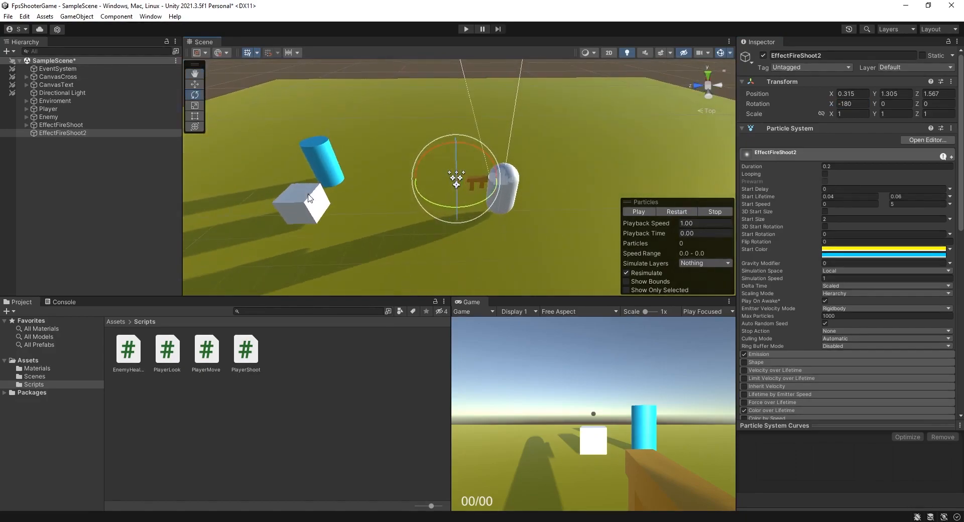
Make EffectFireShoot2 a child of EffectFireShoot.
click(67, 140)
click(65, 134)
click(71, 133)
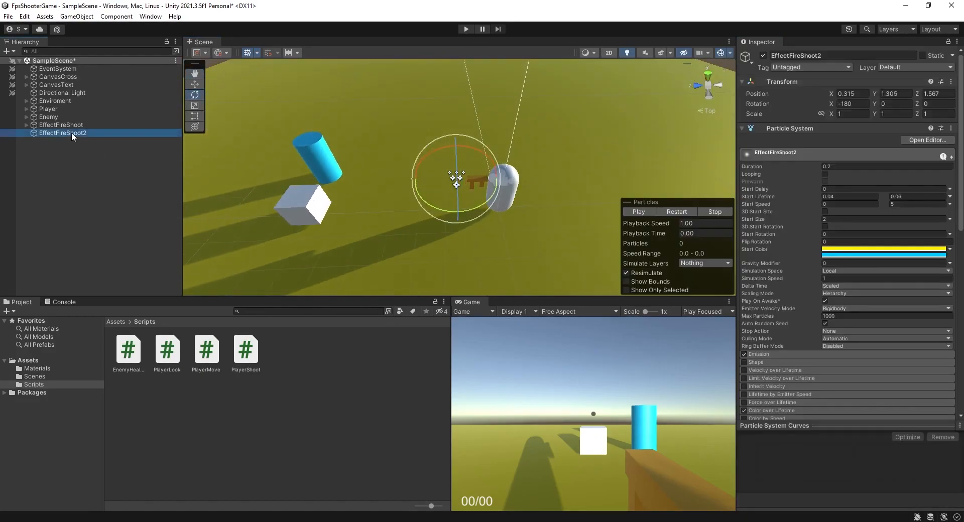
drag(79, 127, 79, 124)
Replay the combined particle effect several times to check it.
click(676, 213)
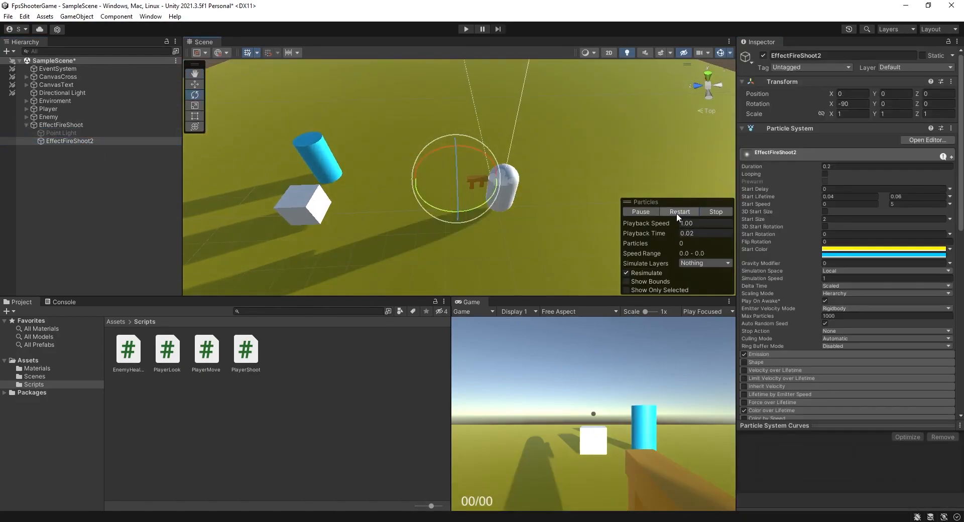
click(682, 213)
click(684, 214)
click(683, 213)
click(684, 213)
click(683, 213)
click(684, 214)
click(7, 167)
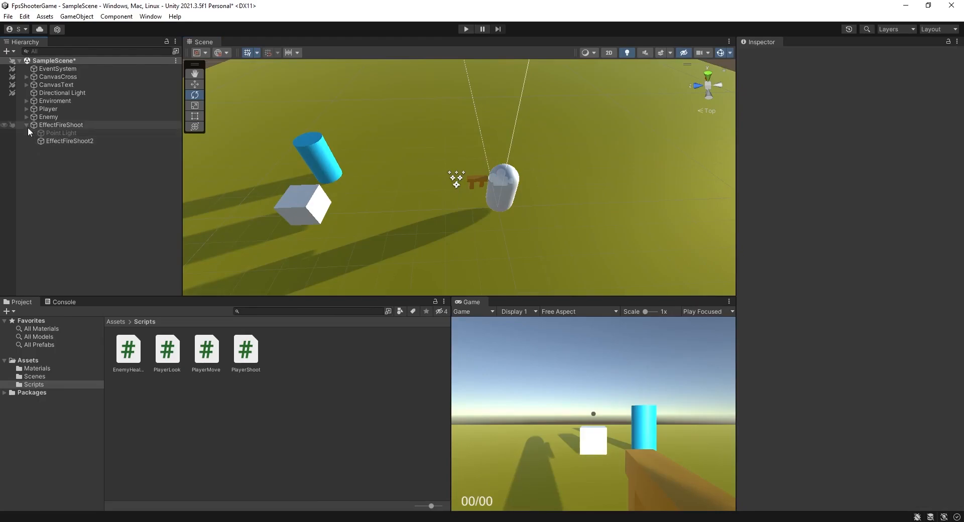
Select EffectFireShoot and nudge it to about X 0.303, Y 1.305, Z 1.497.
click(61, 126)
key(w)
key(f)
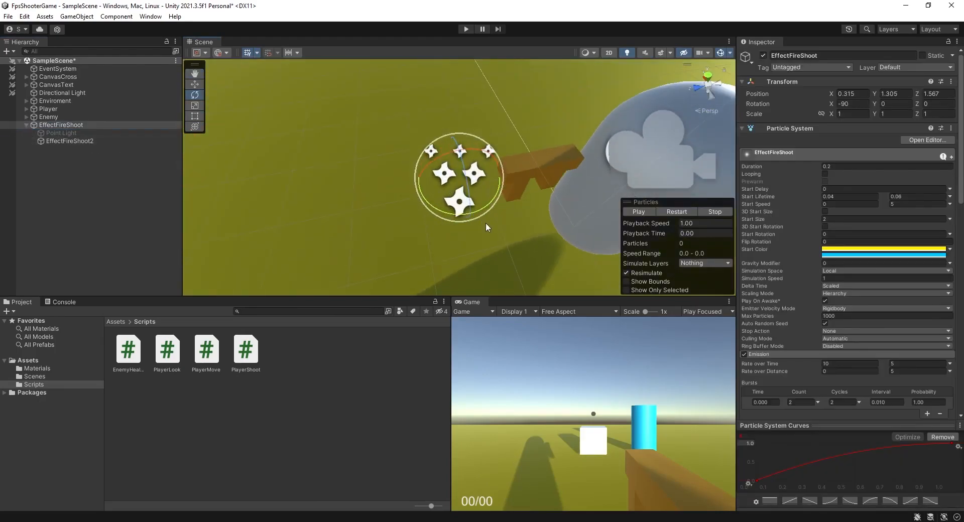
drag(457, 189, 429, 185)
Set EffectFireShoot's Start Size to 3 and play the effect.
alt+drag(495, 220, 425, 138)
alt+right_drag(425, 138, 511, 192)
click(673, 211)
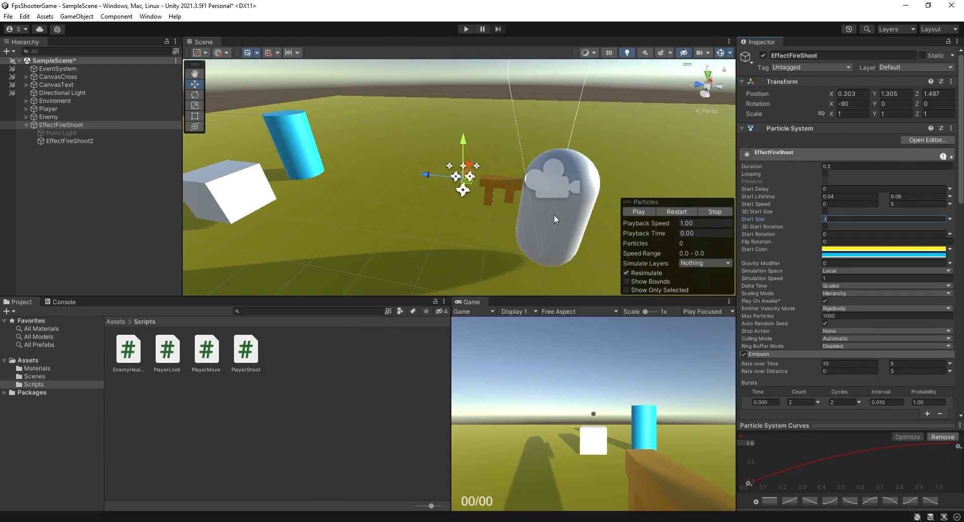
click(673, 212)
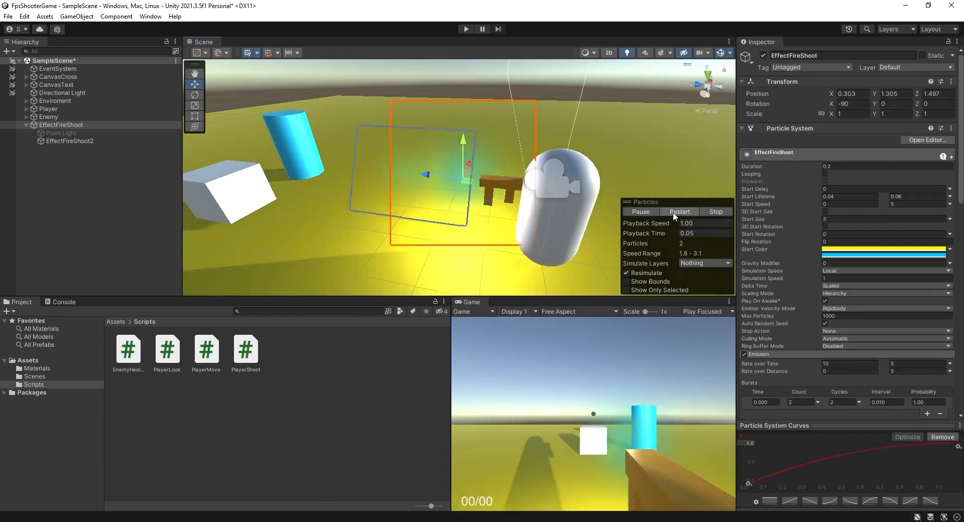
Set EffectFireShoot2's Speed Scale and Length Scale to 0.6 and play the effect.
click(82, 141)
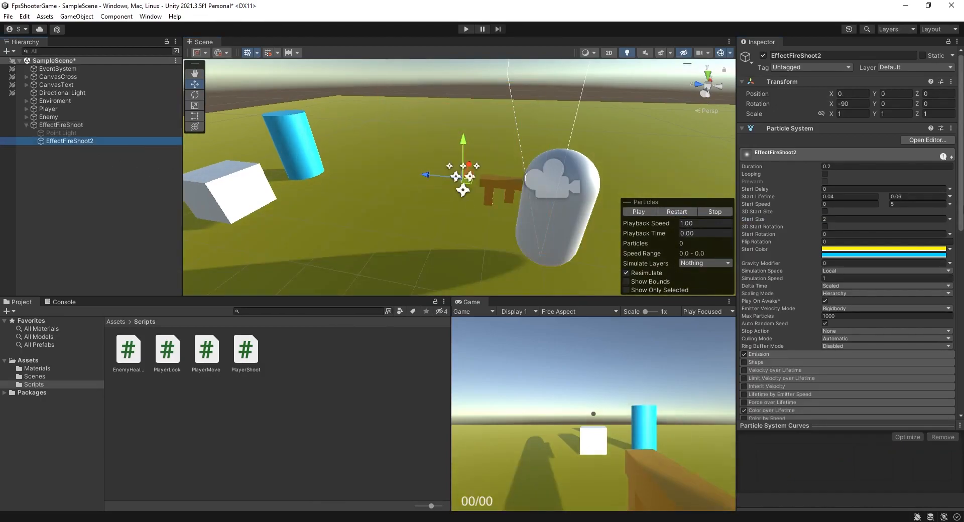
scroll(849, 226, down, 5)
scroll(843, 214, down, 6)
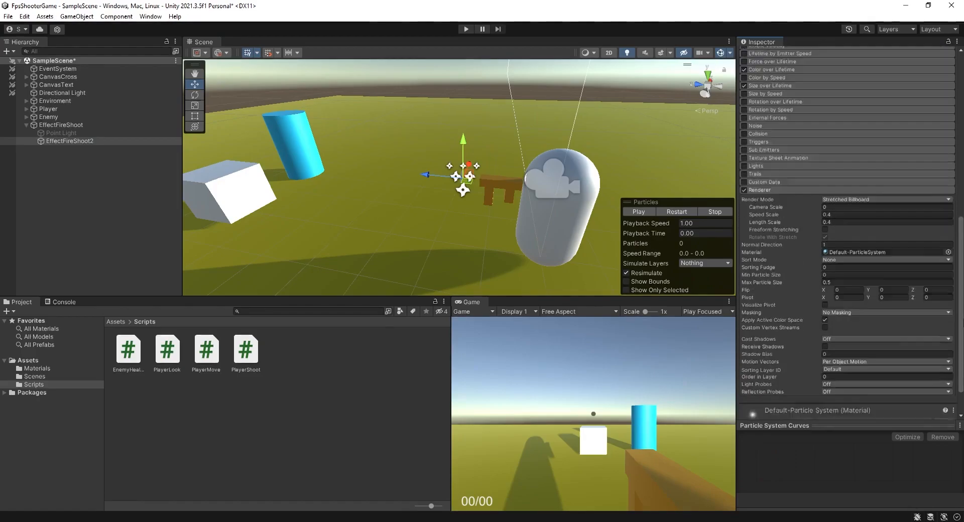
click(839, 193)
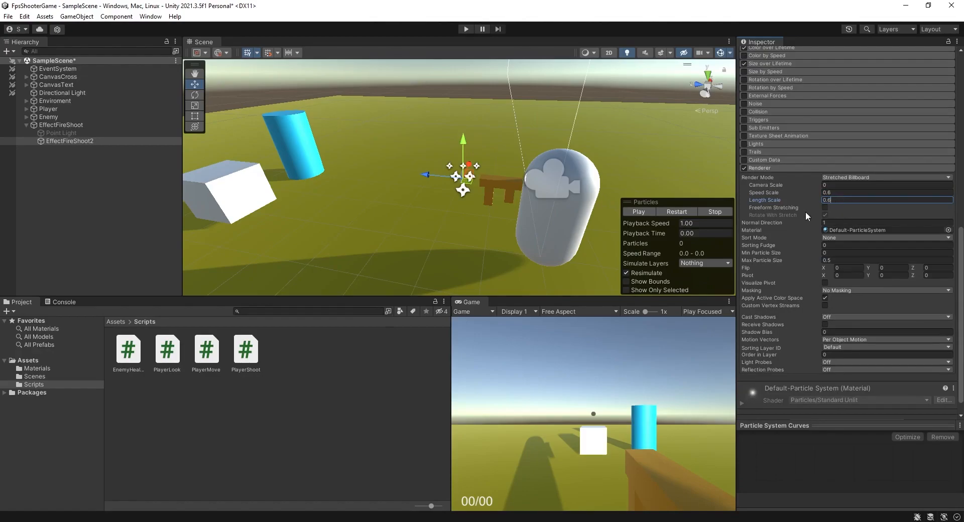
click(683, 212)
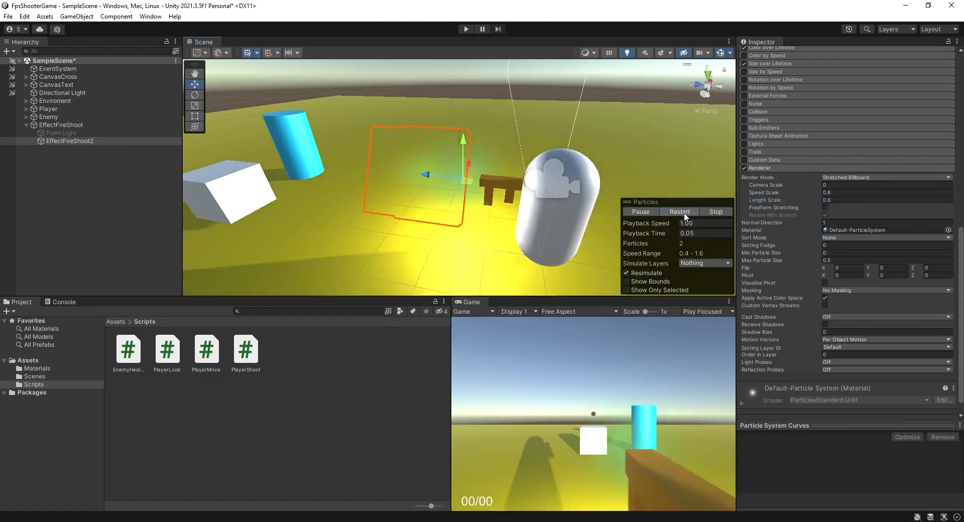
Replay the effect and inspect both particle systems' settings.
click(684, 212)
alt+drag(528, 202, 436, 179)
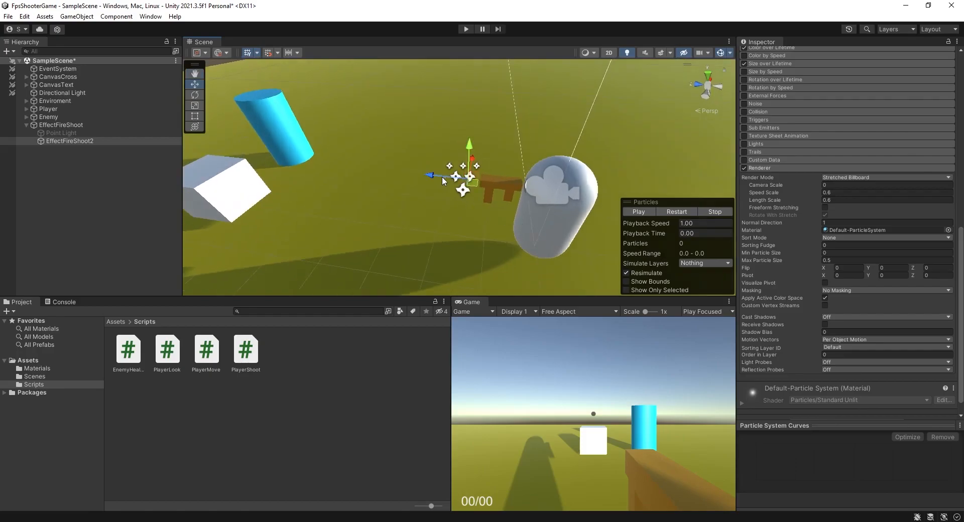
click(75, 124)
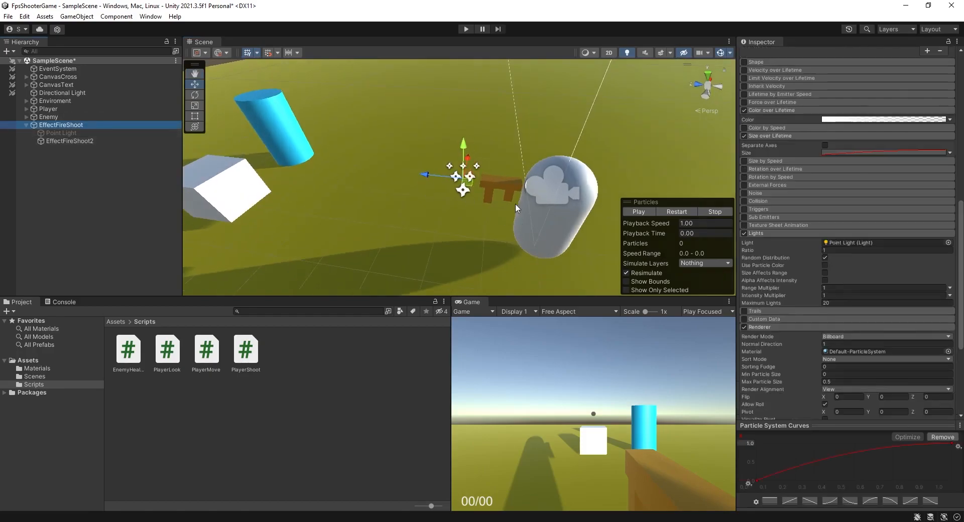
click(60, 141)
click(668, 211)
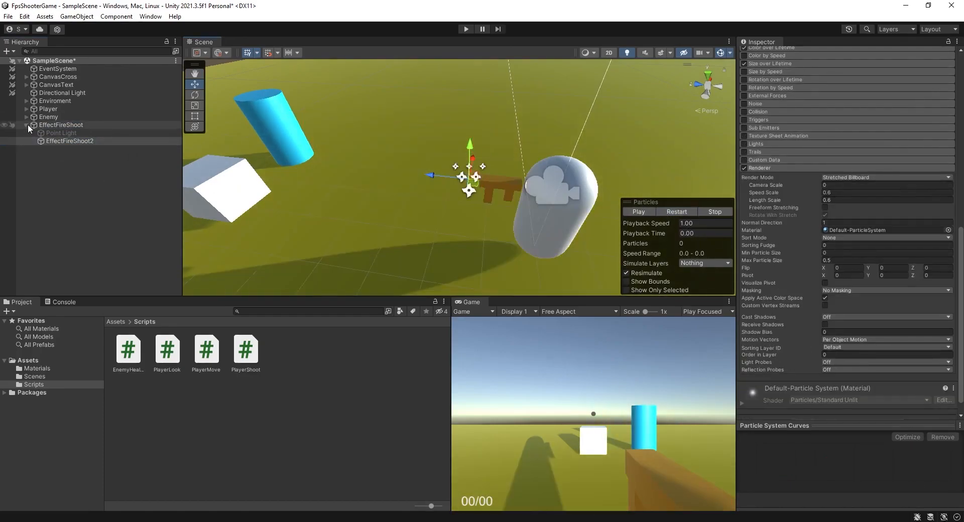
Collapse EffectFireShoot in the hierarchy and select it again.
click(26, 124)
alt+drag(311, 151, 395, 203)
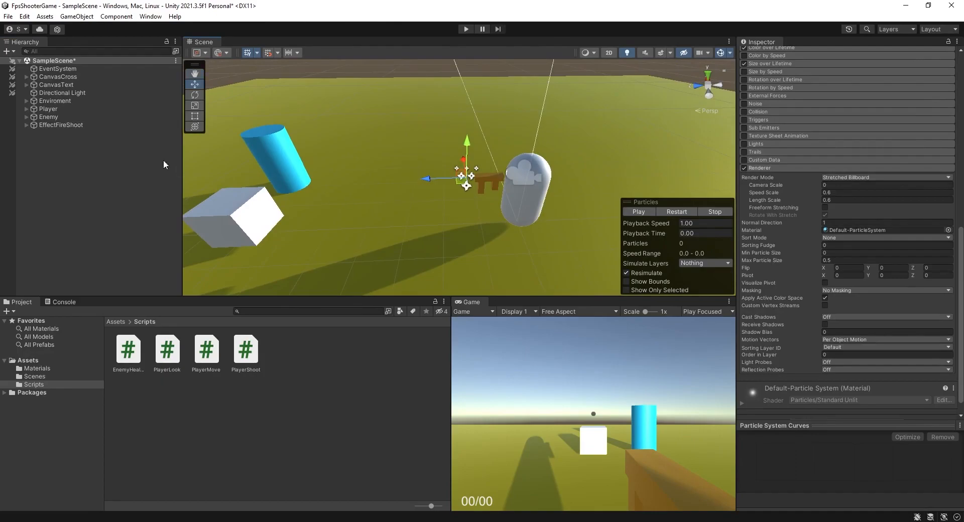
click(59, 124)
scroll(849, 231, up, 4)
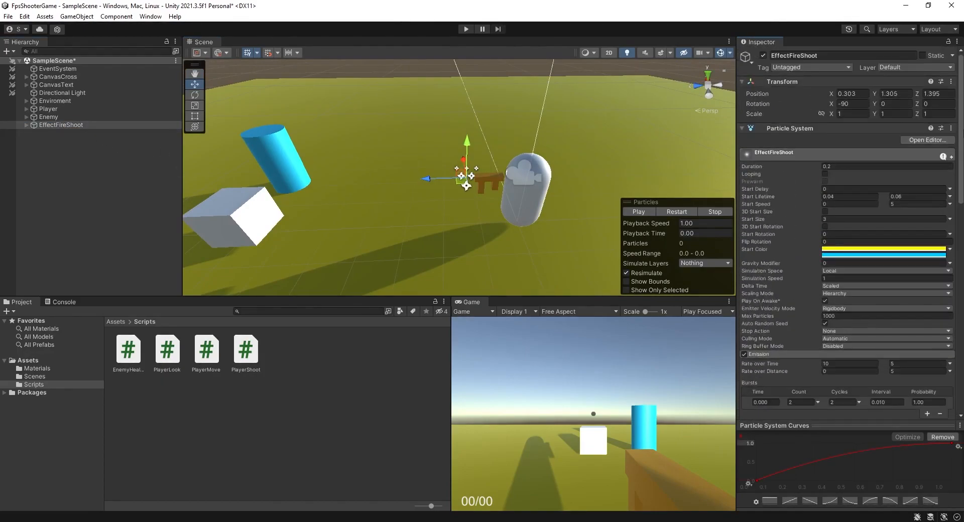
Open the PlayerShoot script and declare a public ParticleSystem field named Effect below LastTime.
double_click(251, 360)
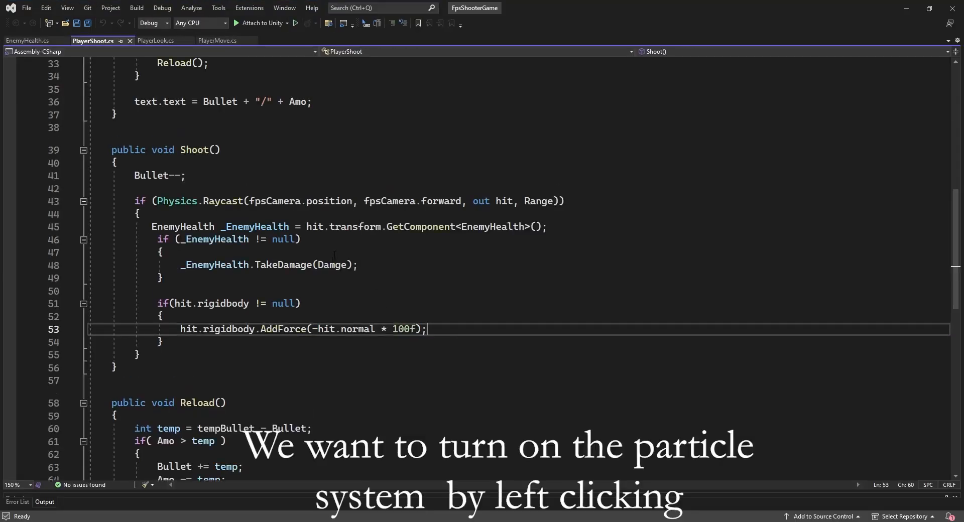
scroll(955, 250, up, 9)
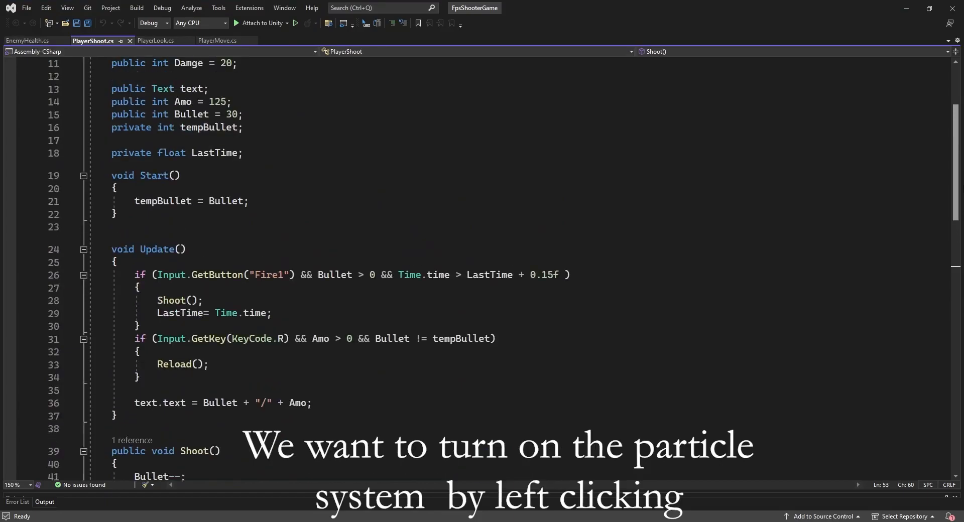
click(272, 239)
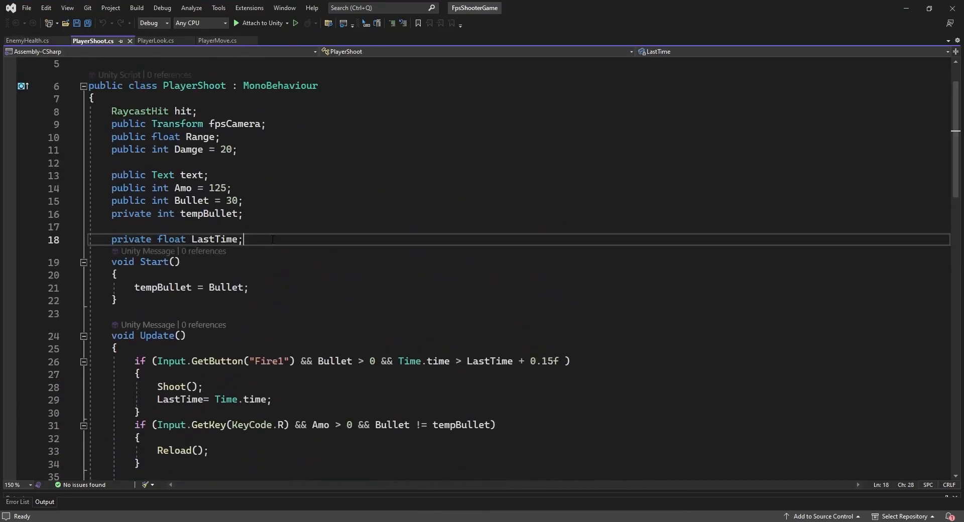
key(Return)
key(Return)
text(public par)
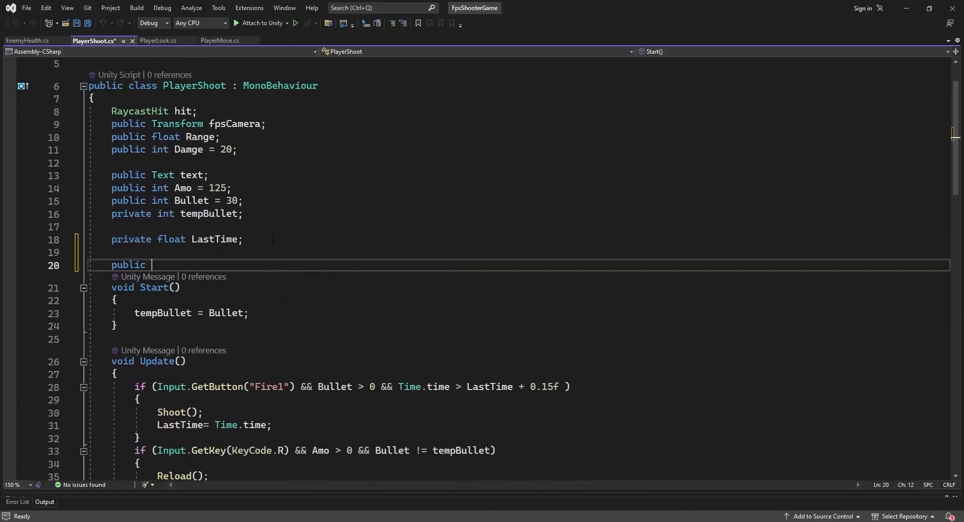
key(Down)
key(Down)
key(Down)
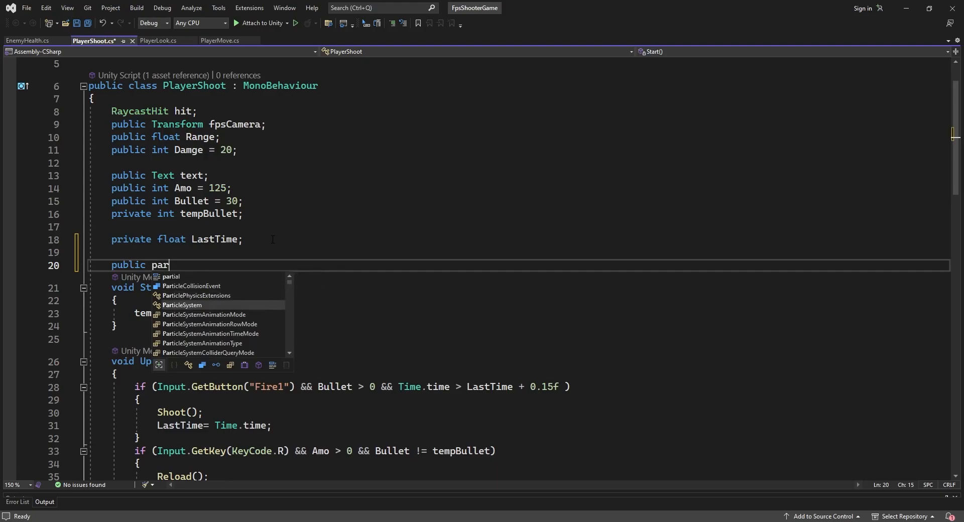
text(Effect;)
Declare a public GameObject field named EffectOn on the next line.
key(Return)
text(public Gam)
key(Tab)
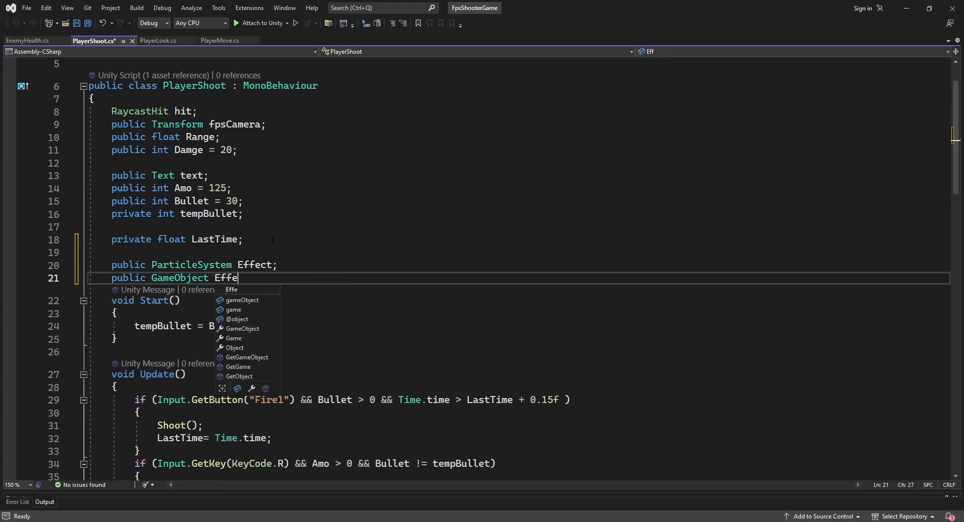
text(EffectOn;)
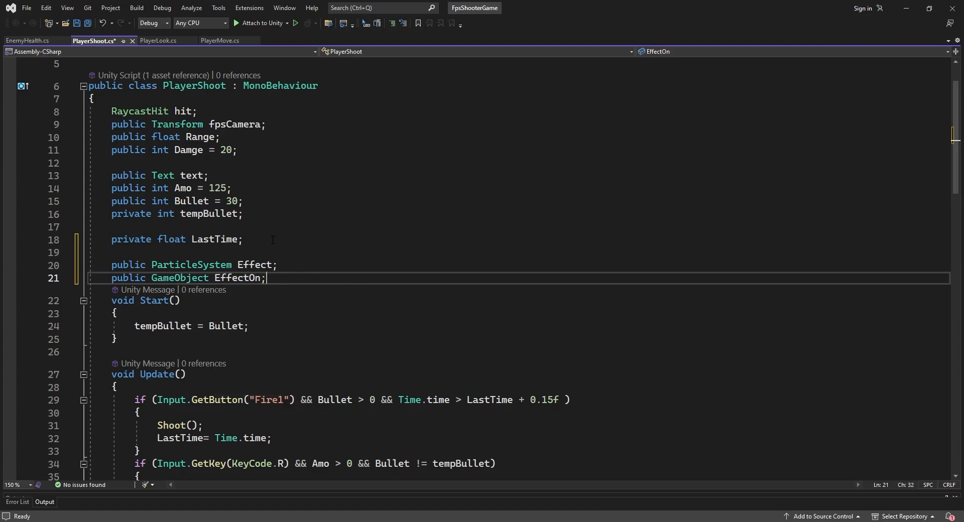
Add an Effect.Play(); call at the start of the Shoot() method.
scroll(481, 266, down, 9)
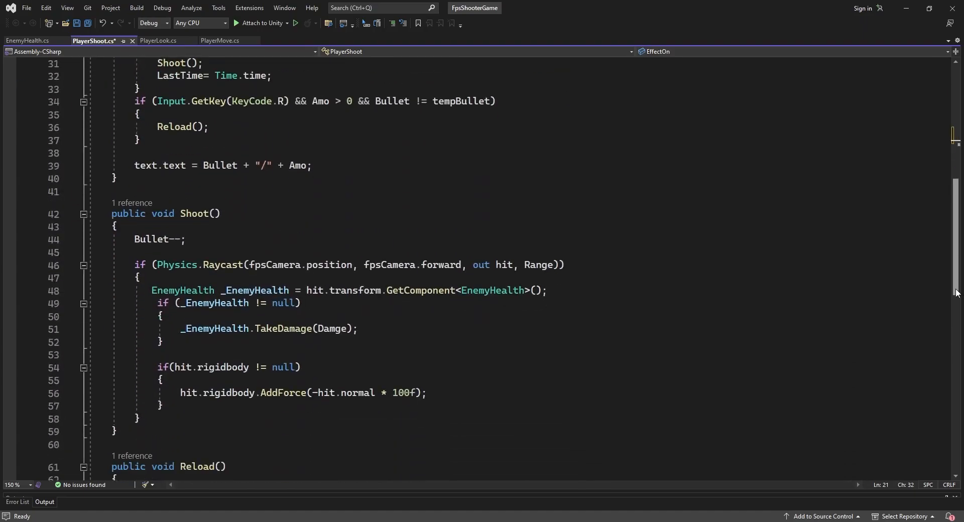
click(154, 225)
key(Return)
key(Return)
key(Return)
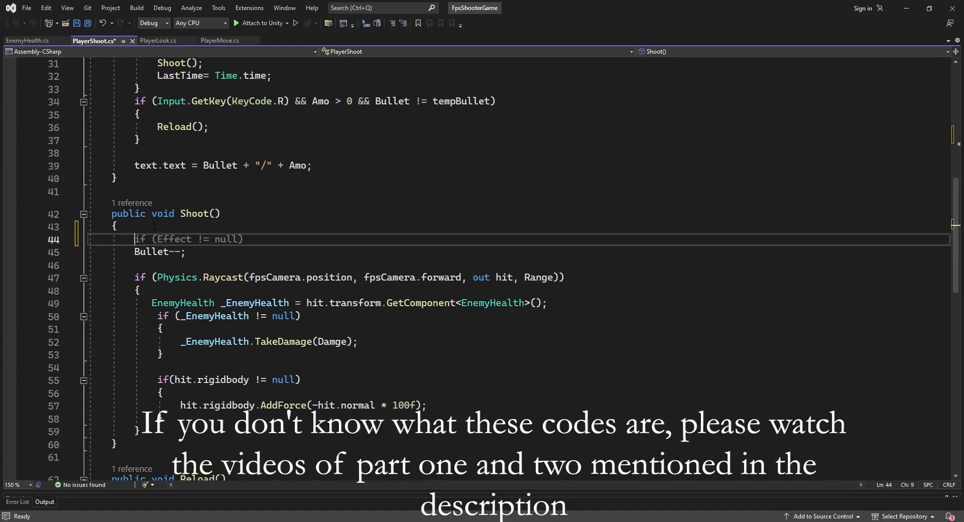
key(Up)
text(Effect)
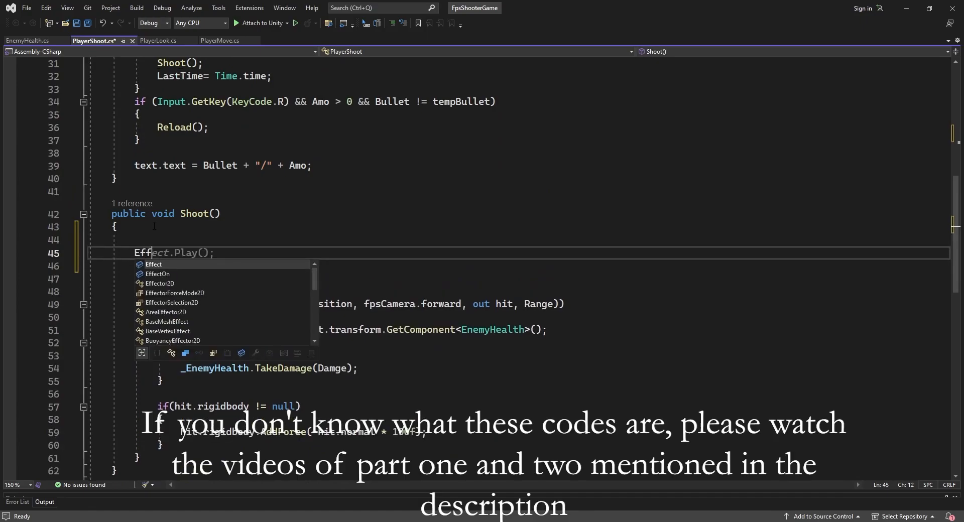
key(Up)
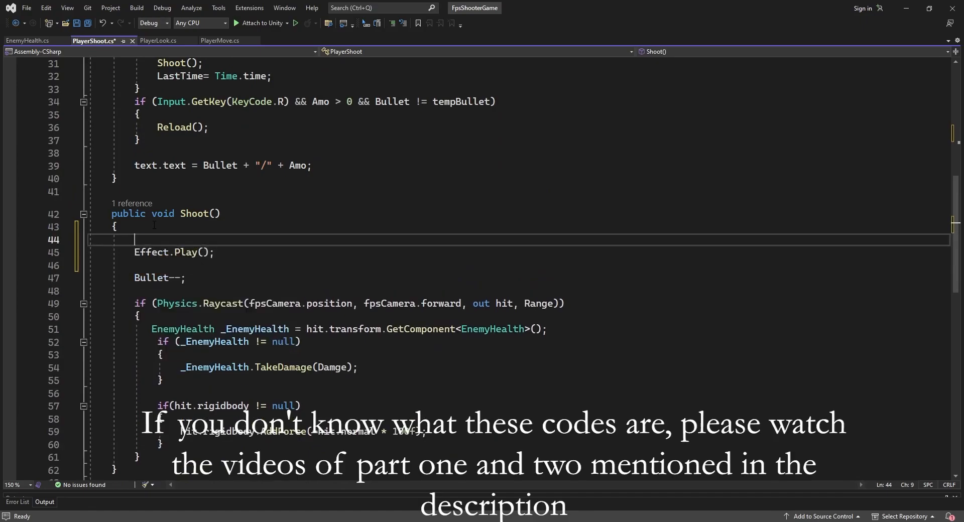
Insert EffectOn.SetActive(true); above Effect.Play() in Shoot() and save the script.
text(Eff)
key(Tab)
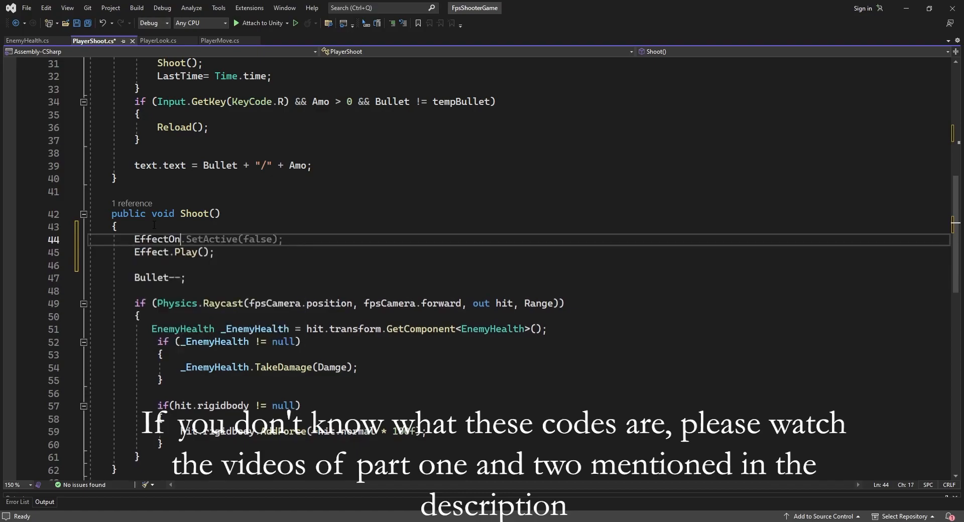
drag(272, 240, 250, 240)
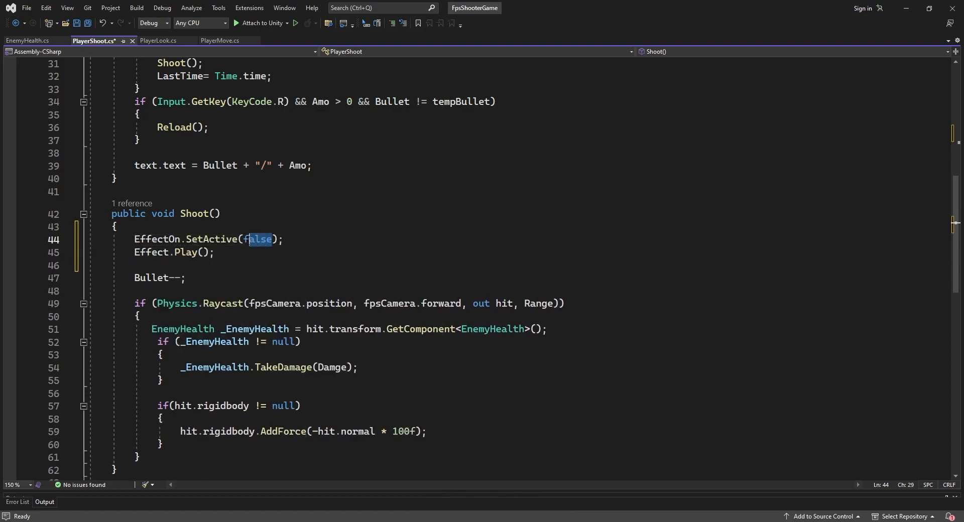
text(true)
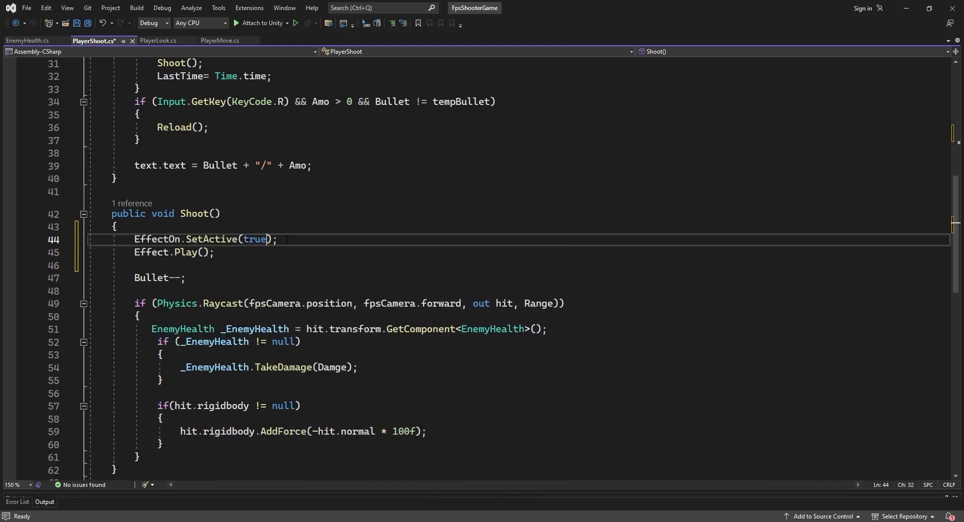
key(ctrl+s)
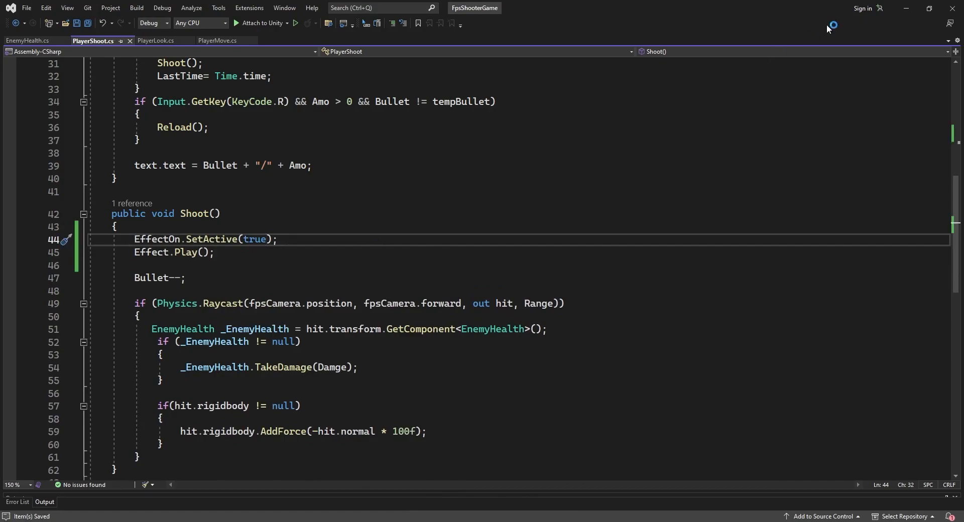
Switch to Unity and parent EffectFireShoot under PlayerBody in the hierarchy.
click(902, 9)
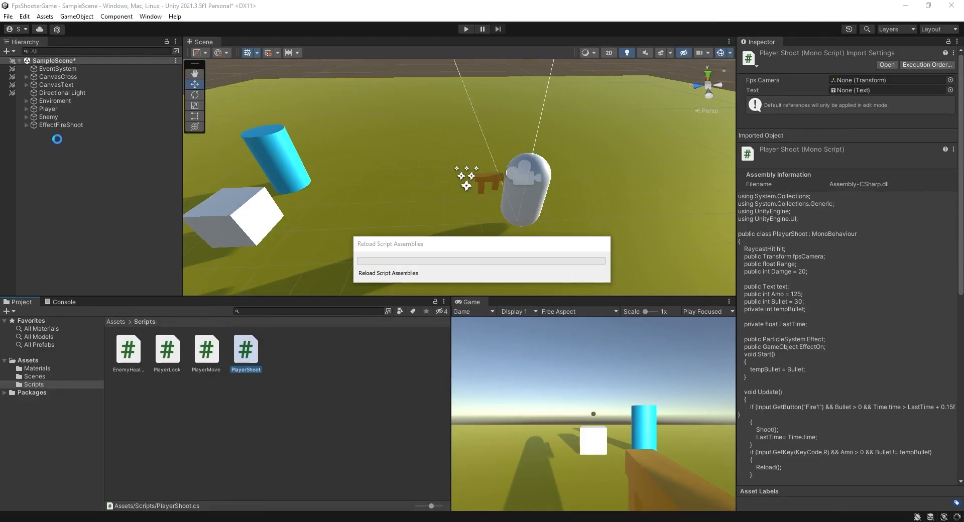
click(26, 108)
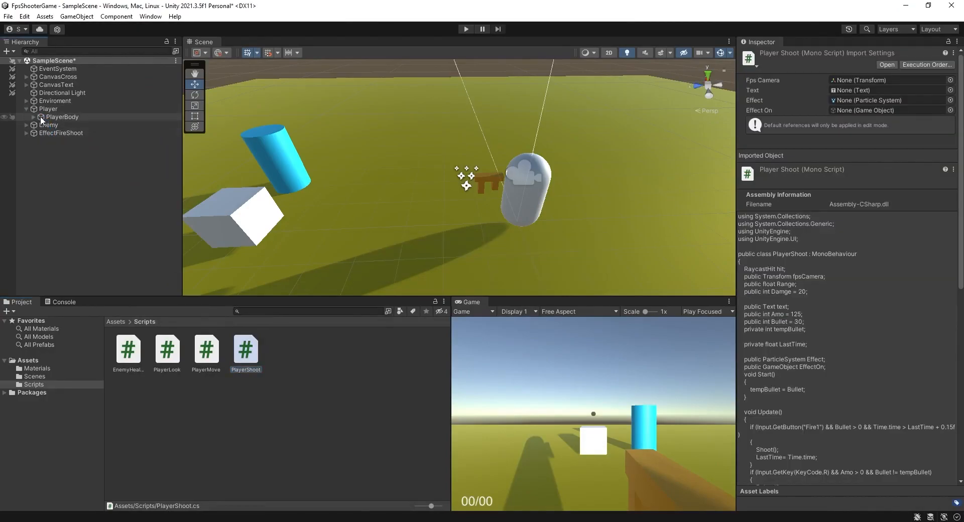
click(40, 116)
click(34, 116)
drag(47, 150, 56, 117)
click(33, 116)
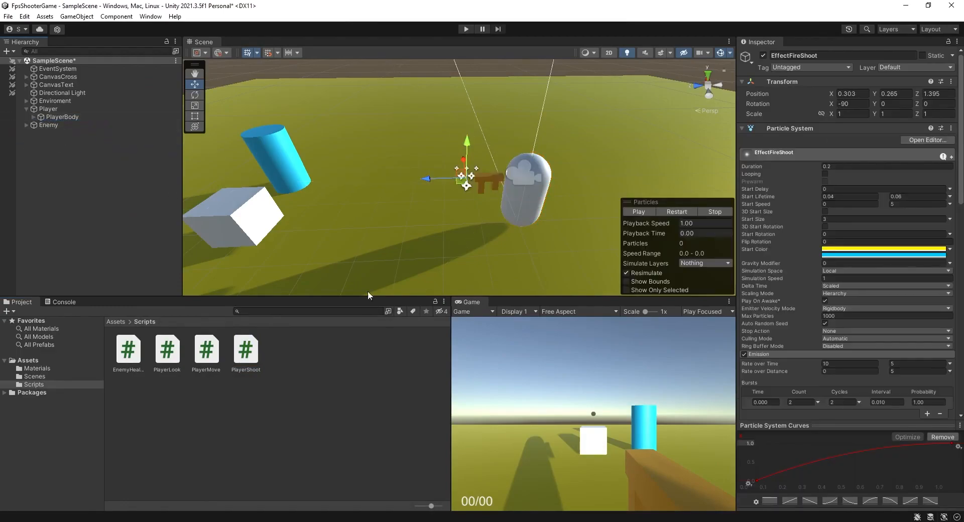
Enter play mode in a maximized Game view, fire a shot, and stop playing.
key(shift+space)
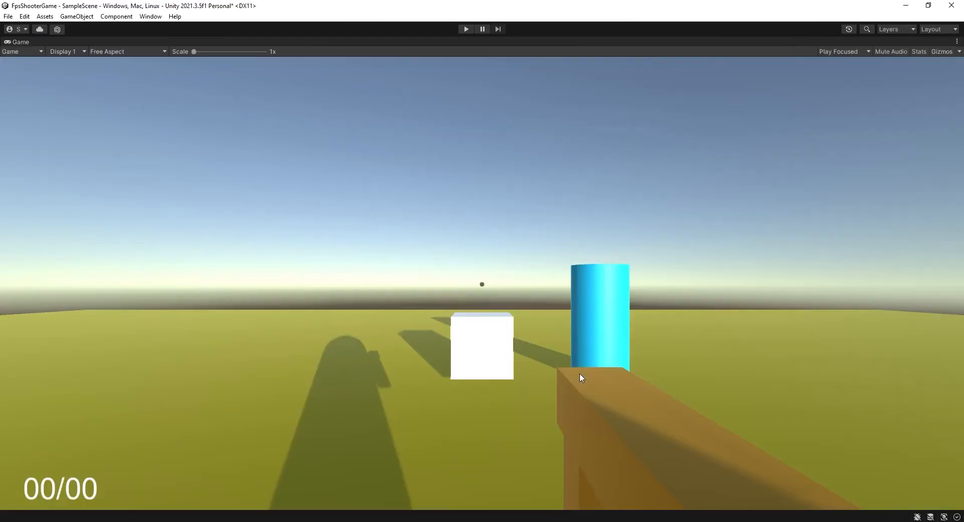
click(465, 29)
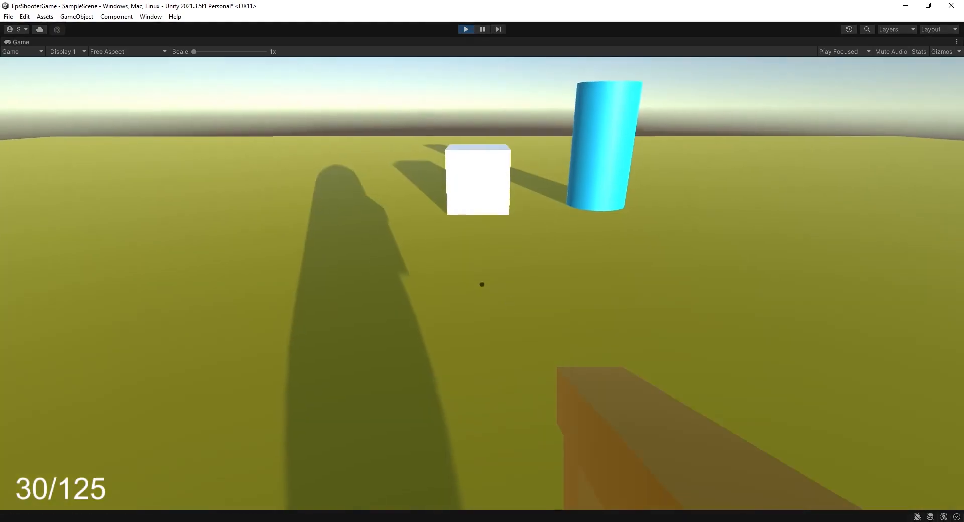
click(482, 284)
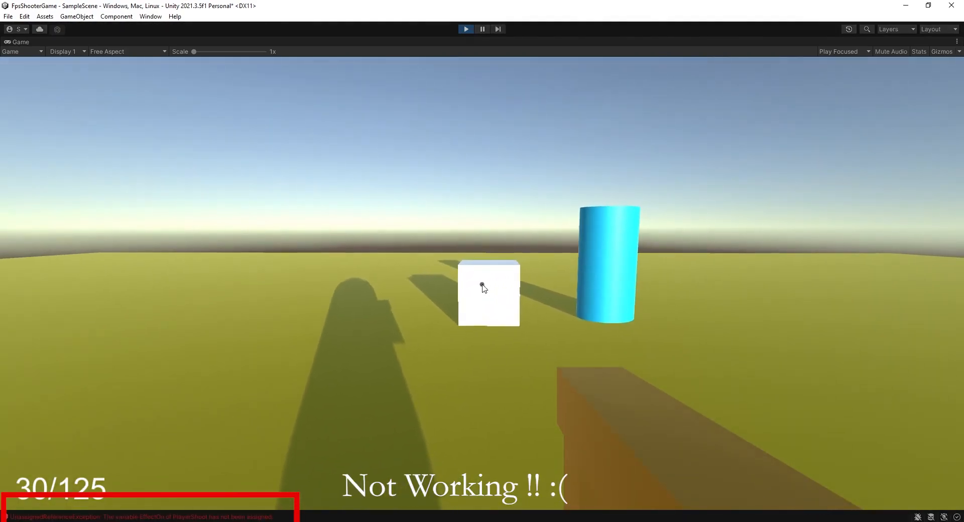
key(ctrl+p)
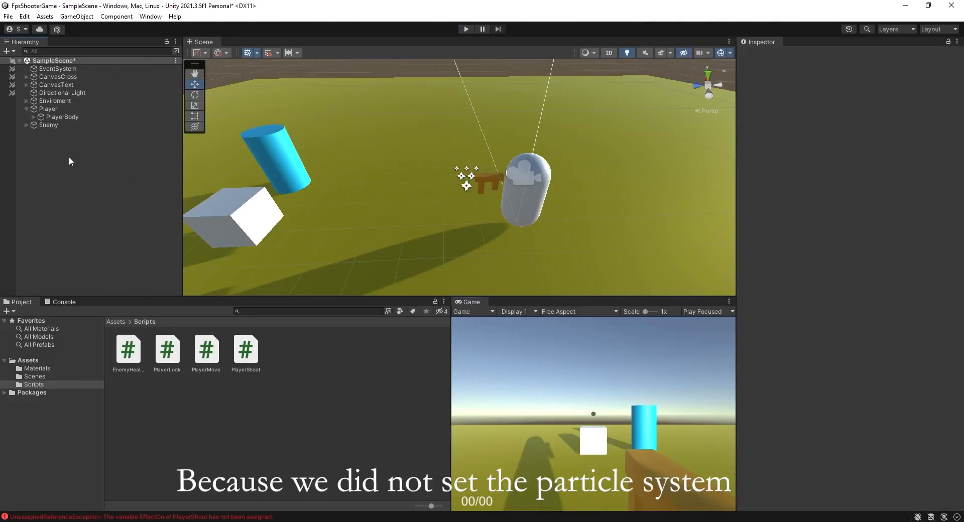
Select the Gun under Main Camera and assign EffectFireShoot to the Player Shoot Effect and Effect On fields.
click(47, 109)
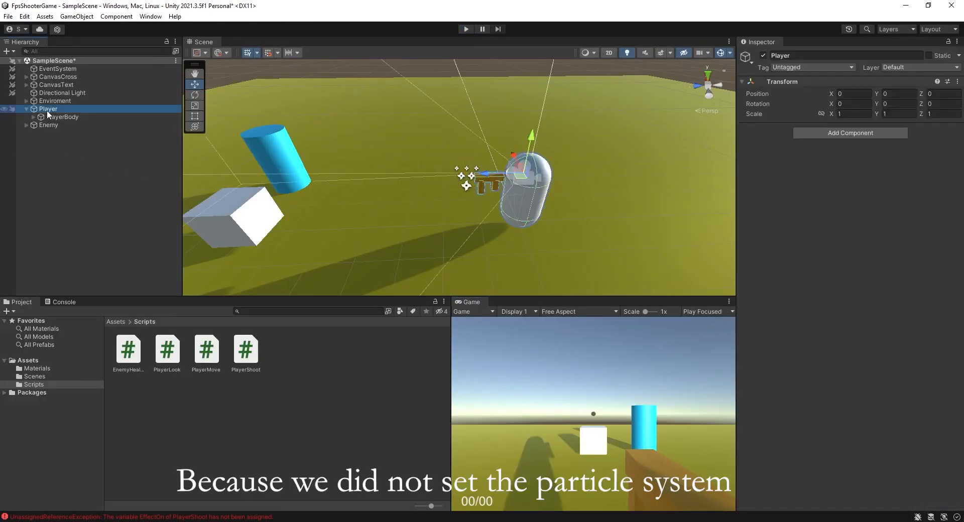
click(51, 118)
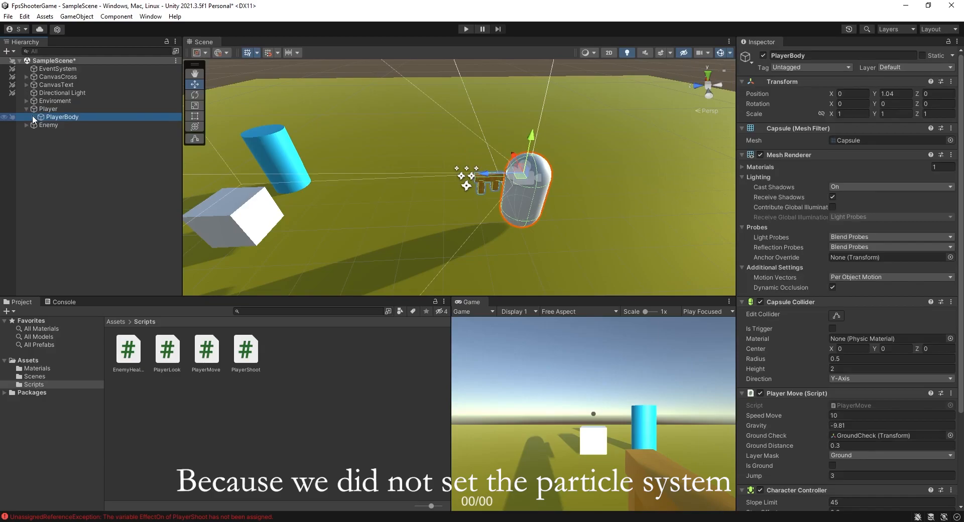
drag(962, 214, 963, 303)
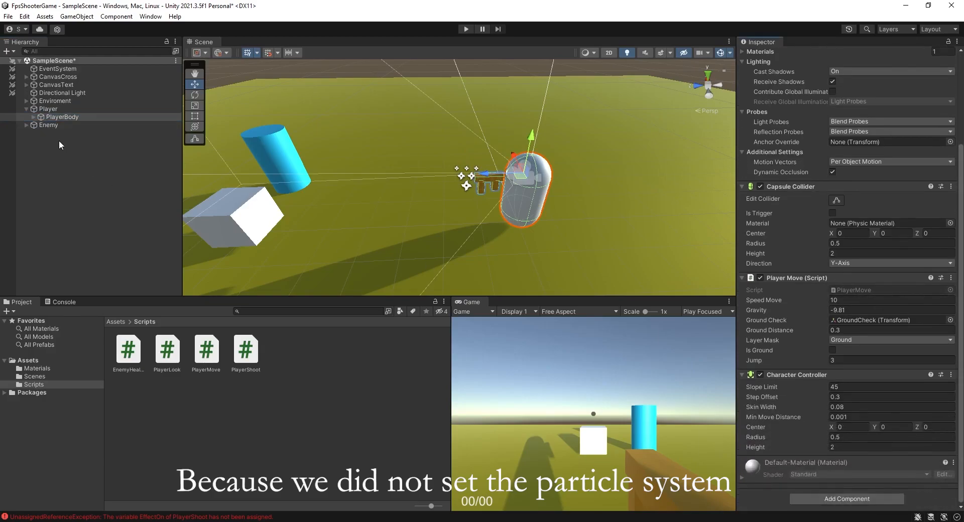
click(33, 117)
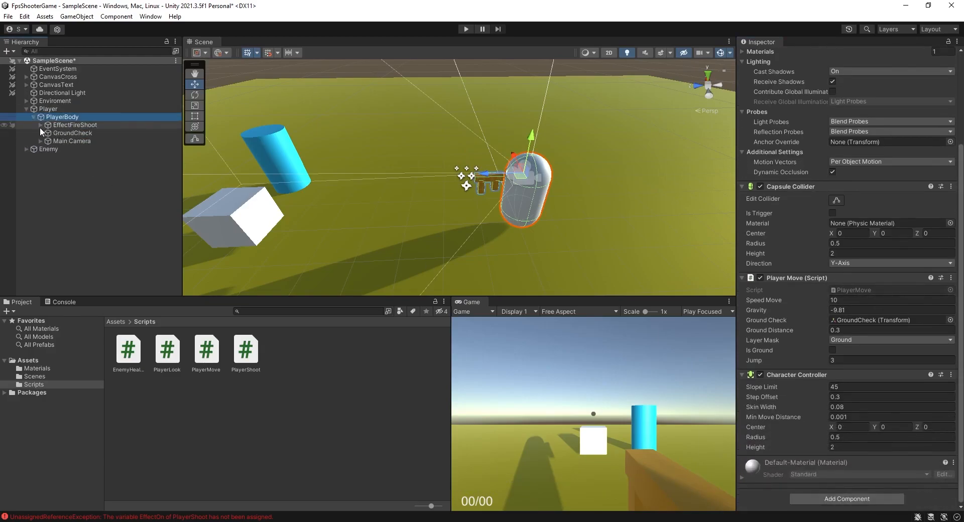
click(40, 141)
click(62, 149)
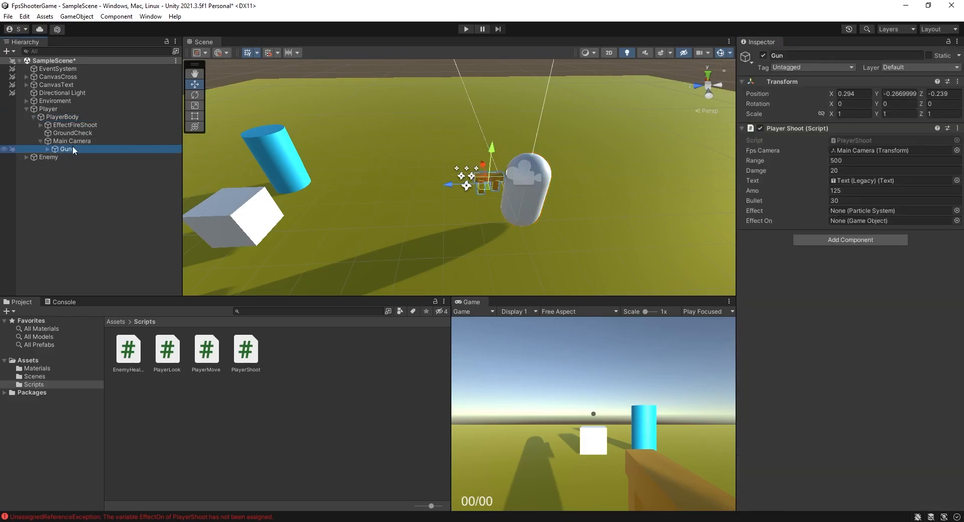
drag(75, 125, 309, 152)
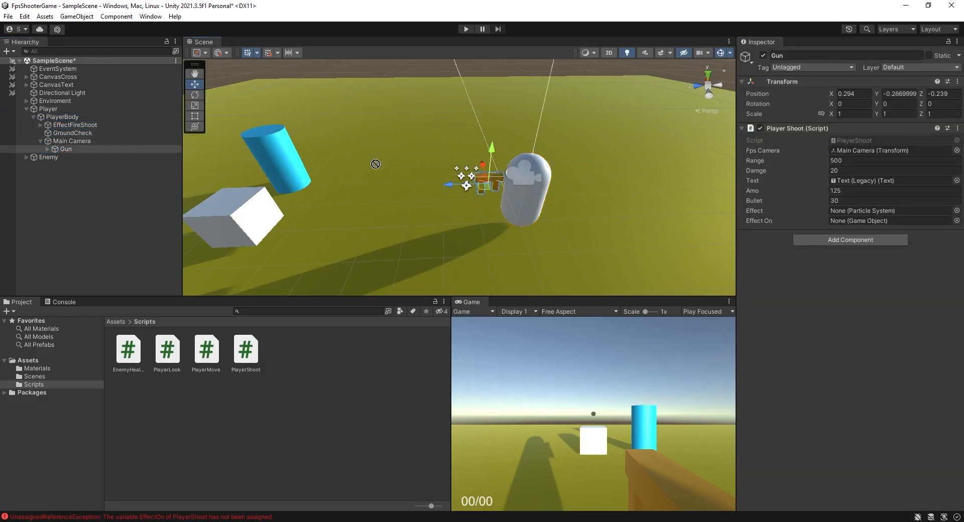
drag(887, 226, 887, 221)
drag(98, 126, 876, 212)
Move EffectFireShoot under Main Camera, placing it above Gun, and select it.
drag(75, 125, 71, 150)
click(55, 149)
click(49, 148)
click(48, 141)
click(48, 141)
drag(68, 156, 67, 137)
click(47, 149)
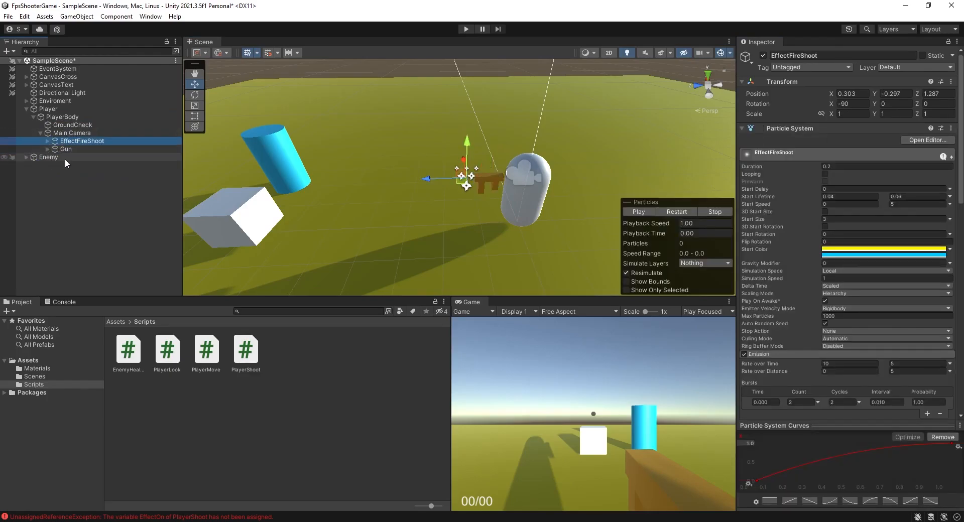
Collapse the Player hierarchy and clear the Console.
click(33, 116)
click(27, 109)
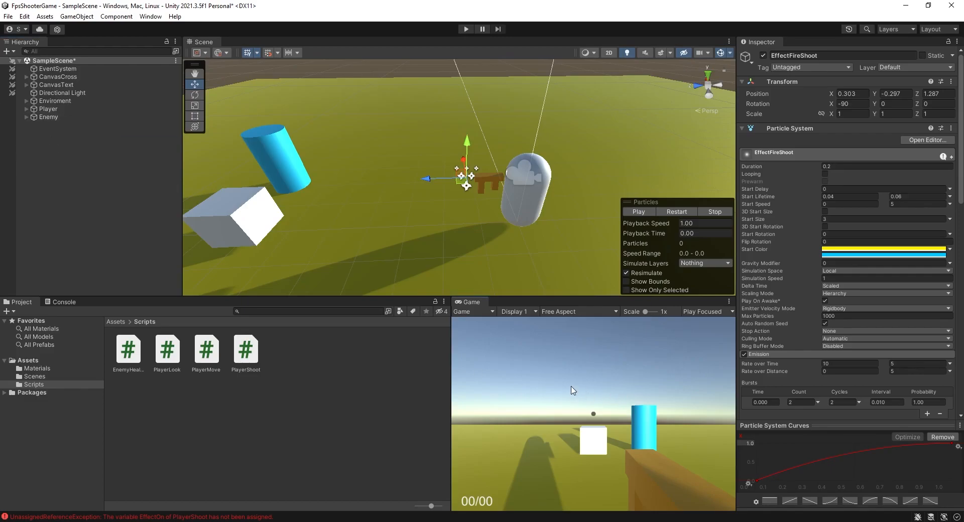
click(76, 301)
click(9, 311)
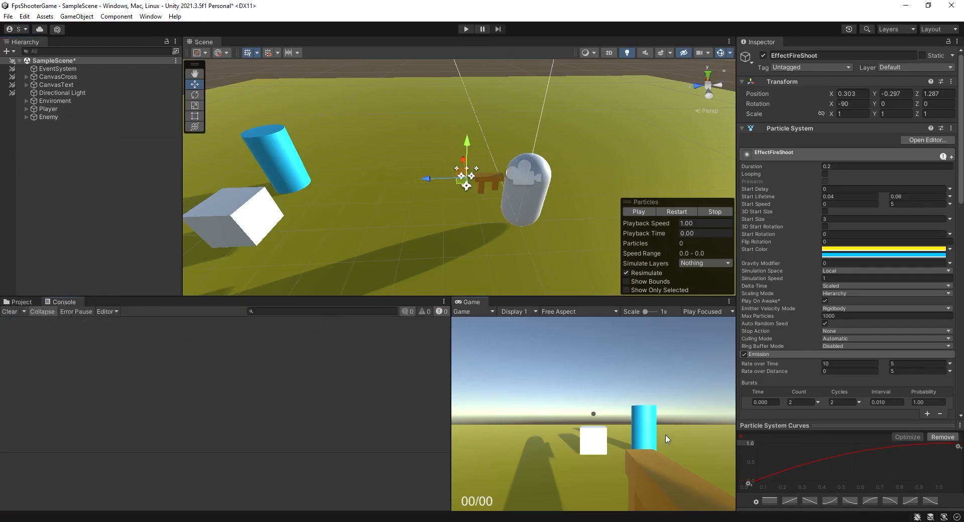
Enter play mode in the maximized Game view and fire repeatedly to test the muzzle flash.
key(shift+space)
click(466, 29)
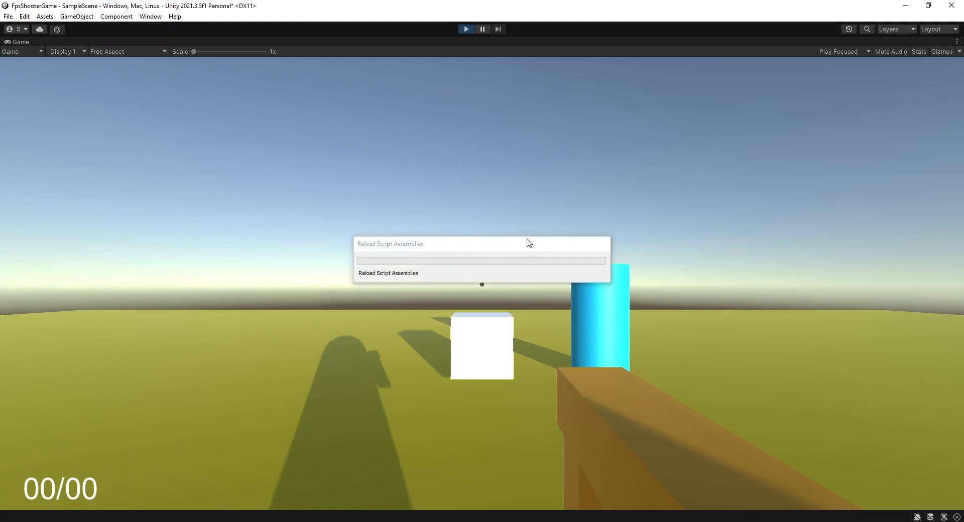
click(482, 284)
click(482, 284)
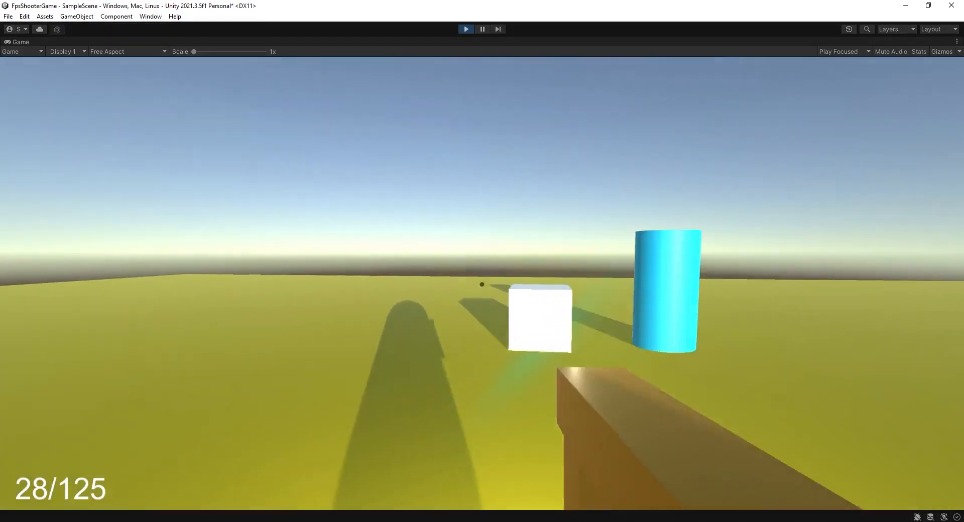
key(s)
click(482, 284)
click(482, 284)
click(481, 284)
click(482, 284)
click(482, 284)
click(482, 284)
click(482, 284)
click(482, 284)
Reload the gun, move sideways, and keep firing to check the effect.
click(481, 284)
click(482, 284)
click(482, 284)
click(482, 284)
click(481, 284)
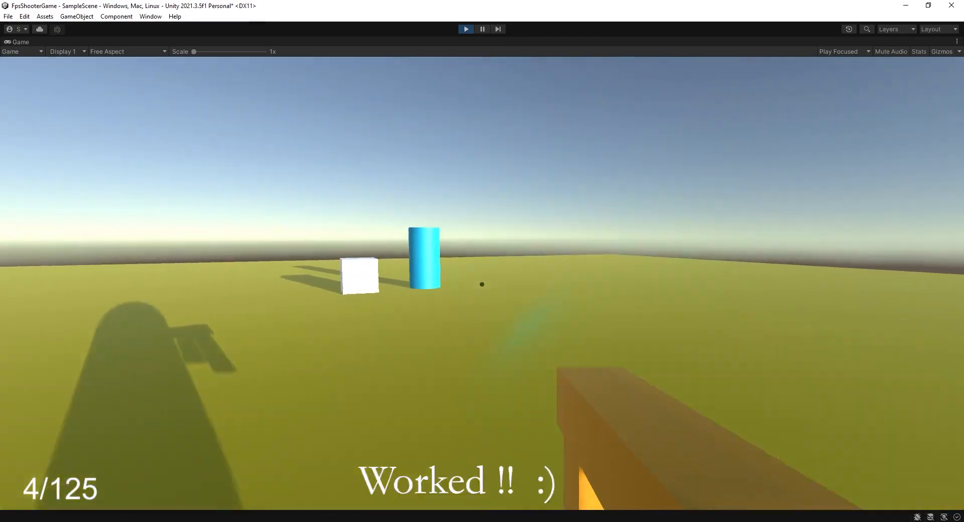
key(r)
key(a)
click(482, 284)
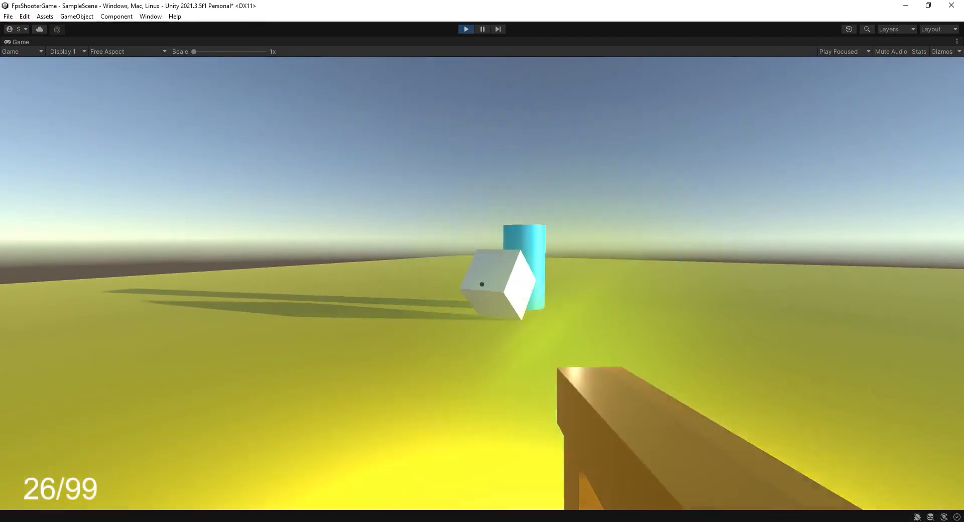
click(482, 284)
click(482, 284)
click(482, 284)
click(482, 285)
Reload and fire a few more shots at the targets while strafing sideways.
click(482, 284)
click(482, 284)
click(482, 284)
click(482, 284)
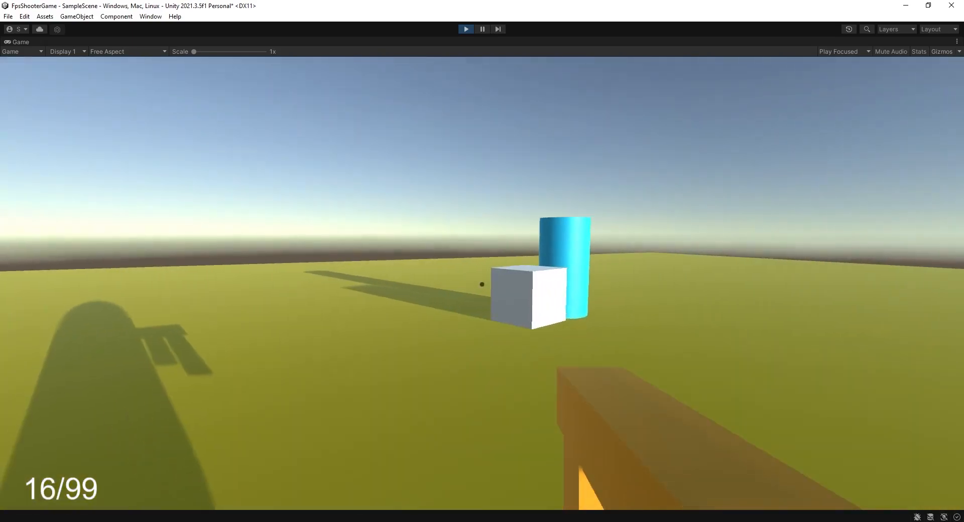
key(r)
click(482, 284)
click(482, 284)
click(482, 285)
click(482, 284)
click(481, 284)
click(482, 284)
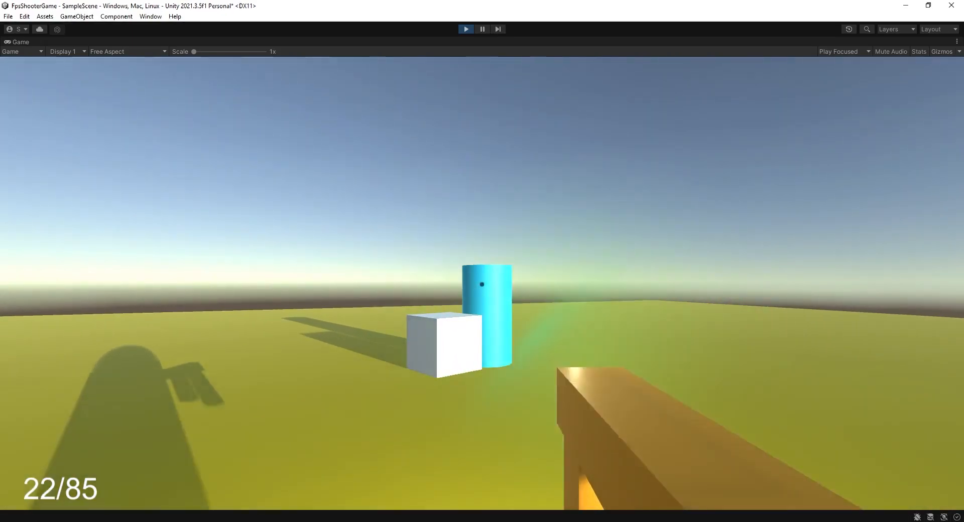
click(482, 284)
click(482, 284)
key(d)
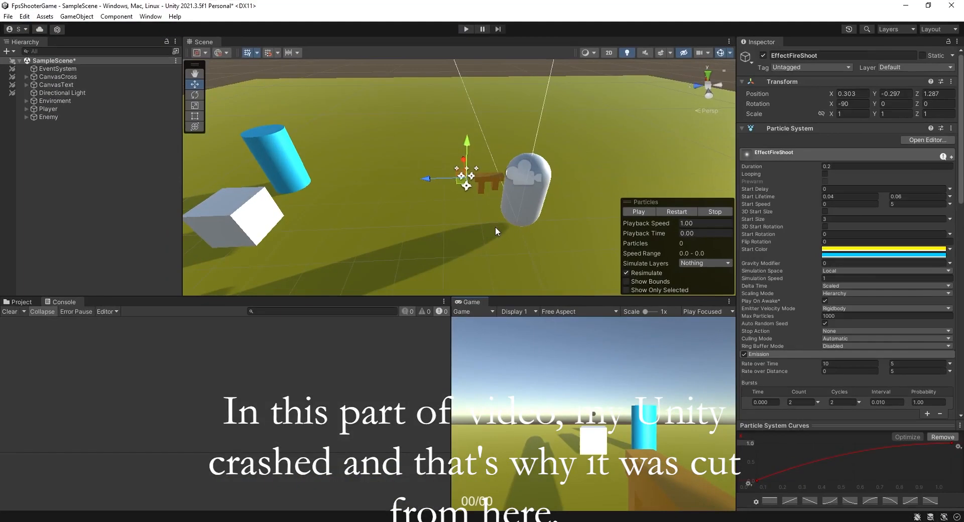
Expand Player, Main Camera and EffectFireShoot in the hierarchy and select the child EffectFireShoot2.
alt+drag(416, 193, 461, 195)
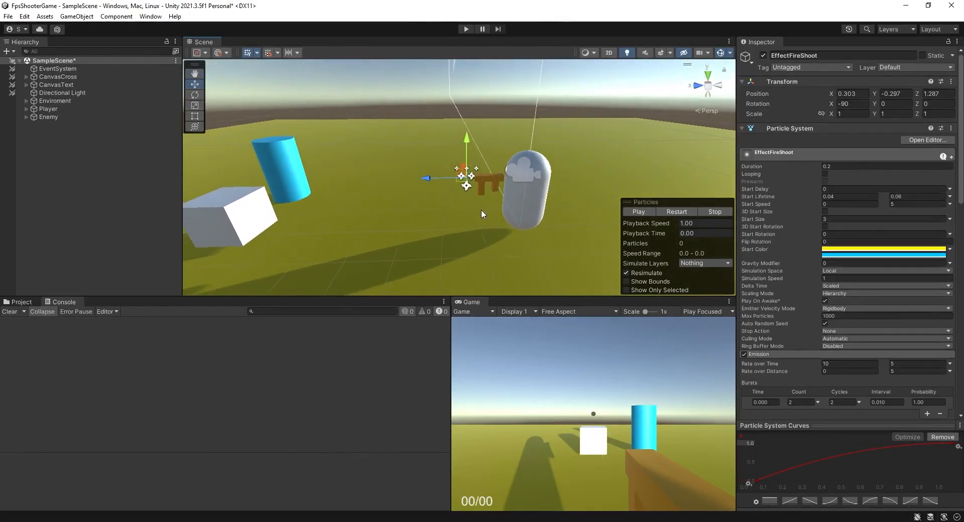
click(24, 302)
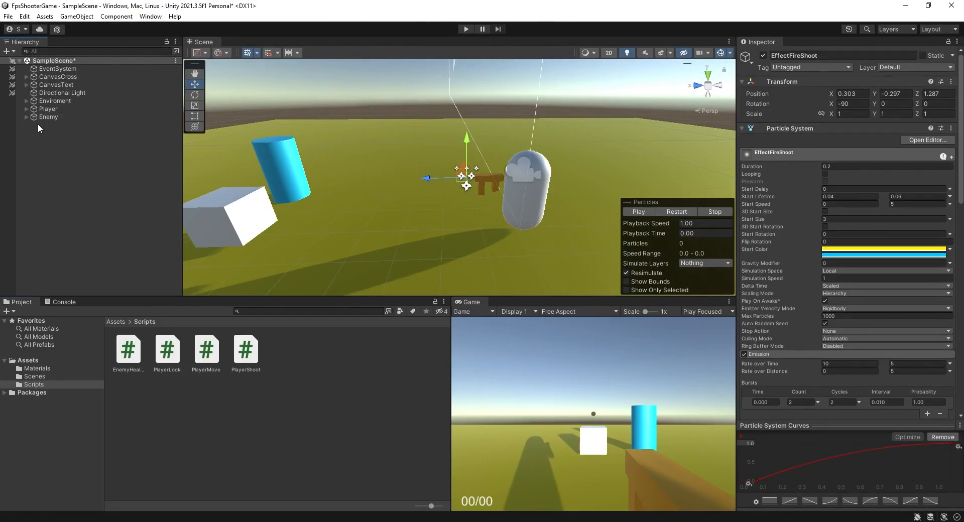
click(26, 109)
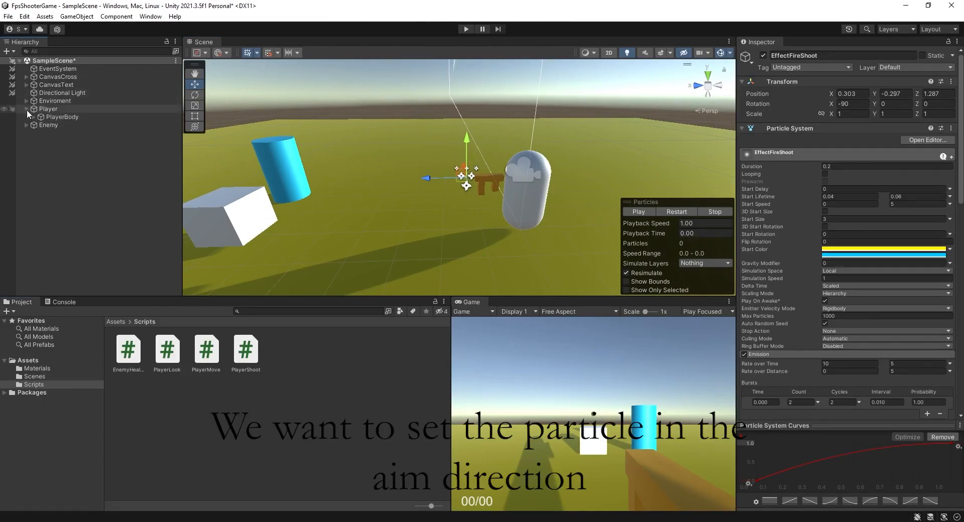
click(32, 116)
click(48, 148)
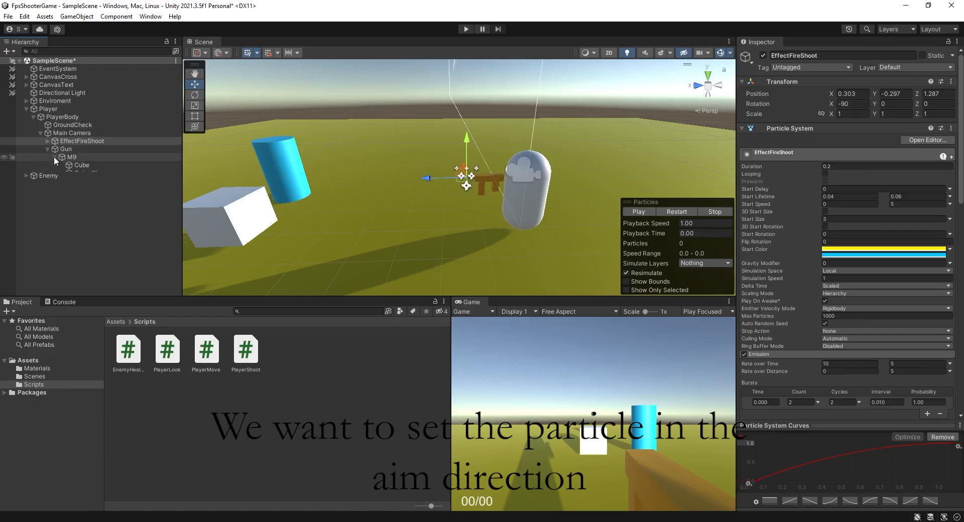
click(80, 142)
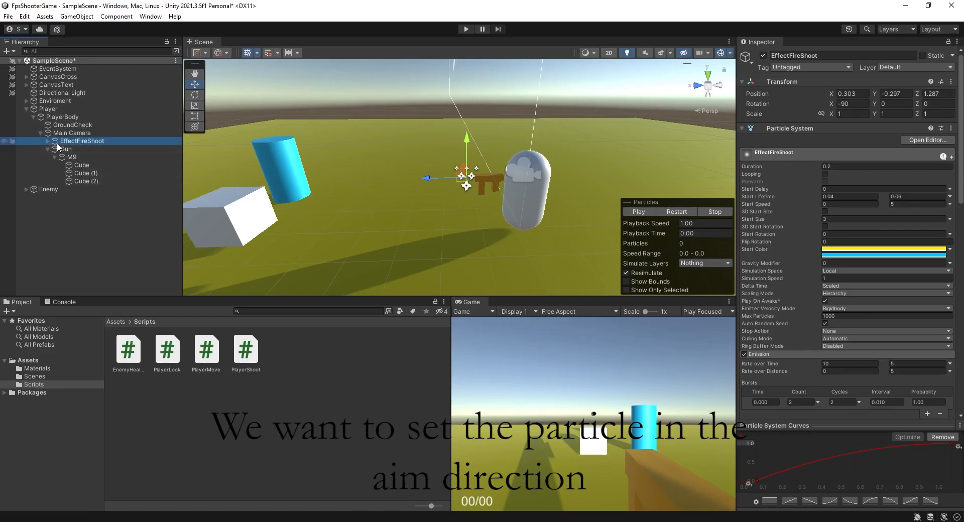
click(48, 141)
click(85, 157)
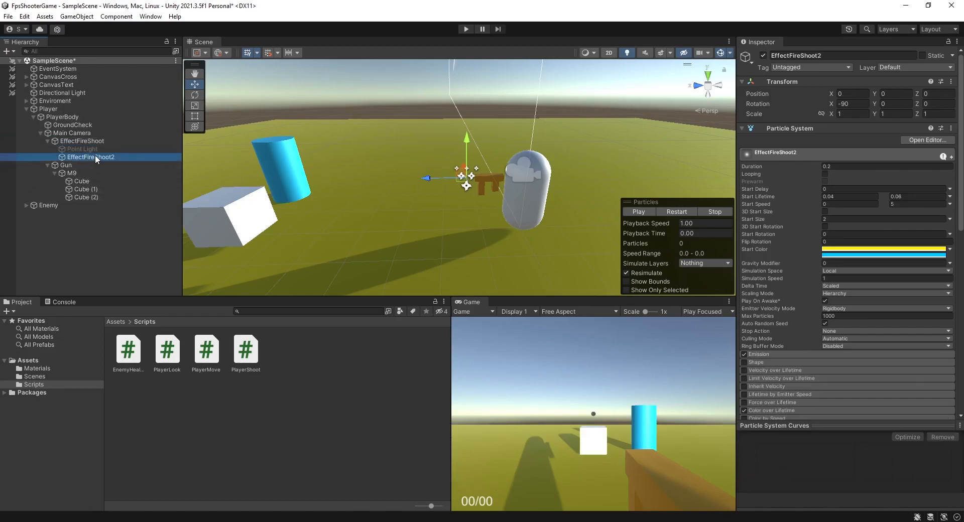
key(F2)
text(e)
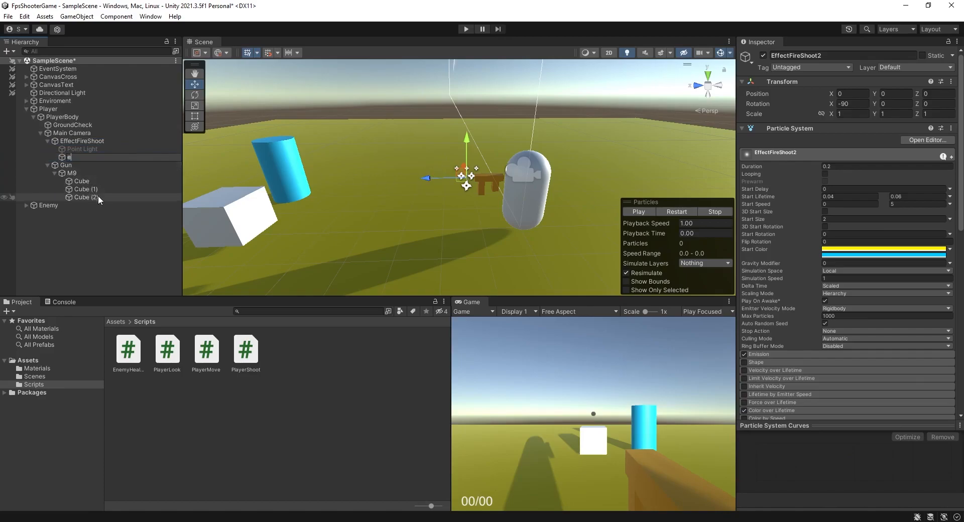
key(ctrl+z)
click(107, 232)
Rotate EffectFireShoot2 to about -110, -65, 64 degrees so the flash points along the aim direction.
click(97, 156)
key(e)
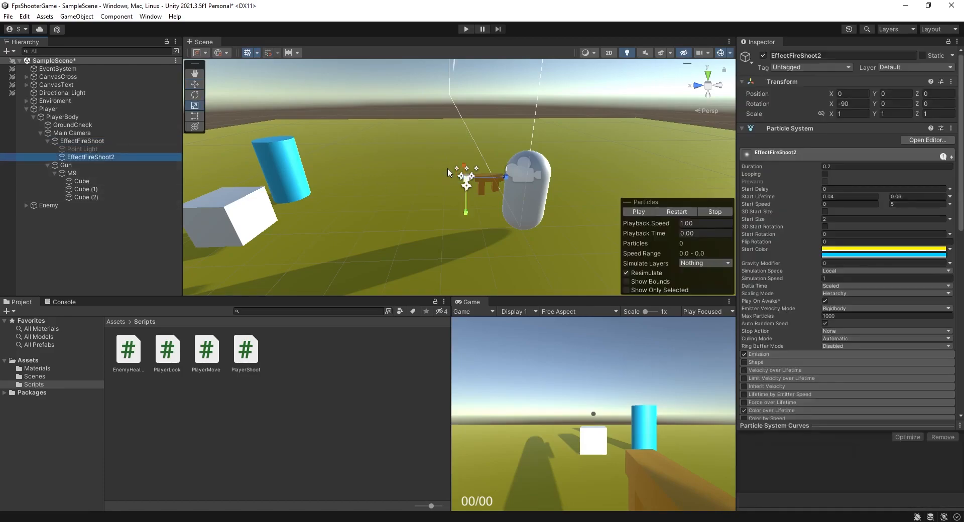
alt+drag(438, 152, 465, 215)
click(92, 141)
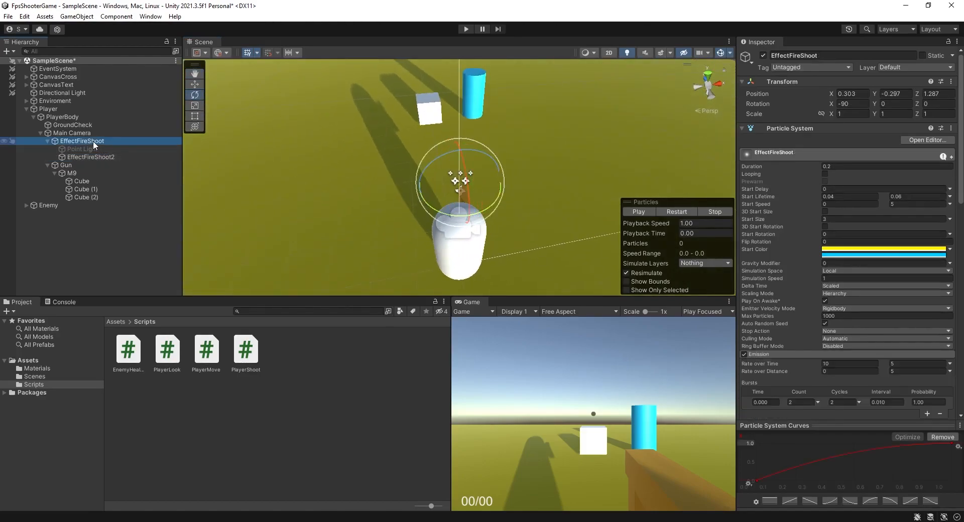
click(96, 157)
drag(463, 174, 464, 171)
Enter play mode and fire several shots to check the rotated flash, then stop playing.
click(465, 29)
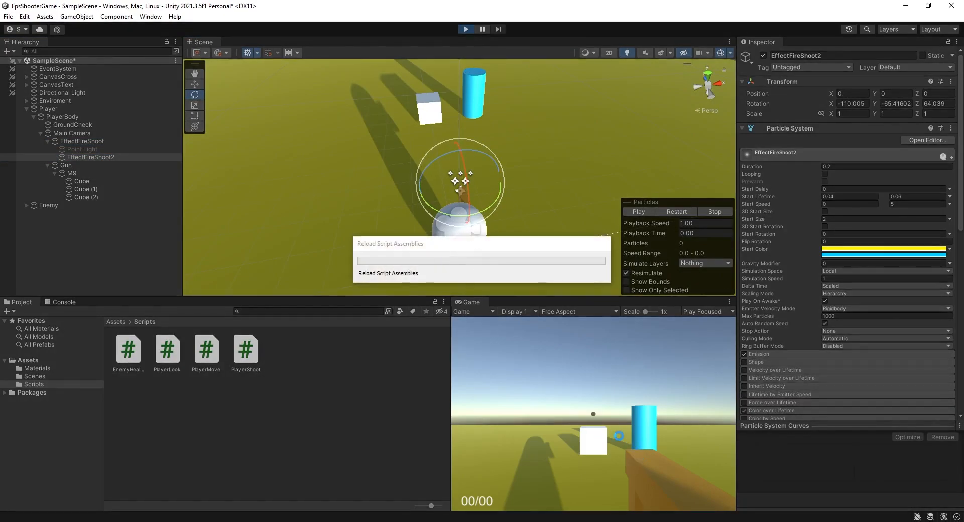
click(614, 433)
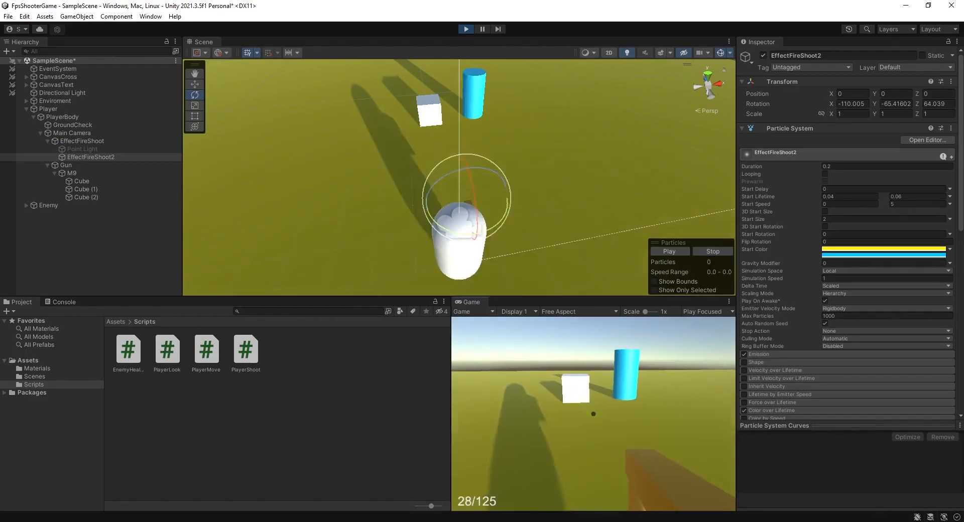
click(593, 413)
click(594, 413)
click(593, 413)
click(594, 414)
key(Escape)
click(464, 29)
Adjust EffectFireShoot2's rotation to about -103, -39, 36 degrees and test-fire it in play mode.
mouse_move(482, 192)
mouse_down()
mouse_move(491, 207)
mouse_move(465, 180)
mouse_move(483, 203)
mouse_up()
click(466, 30)
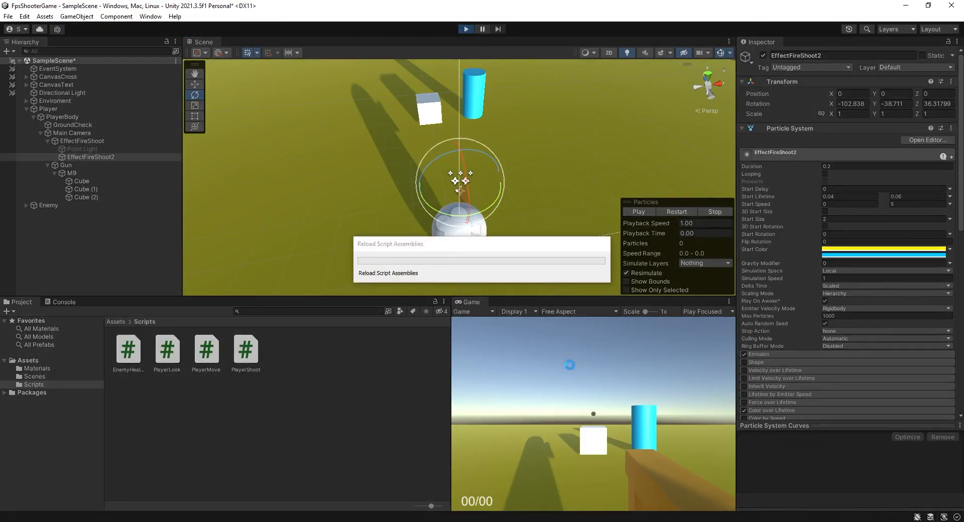
click(591, 414)
click(591, 414)
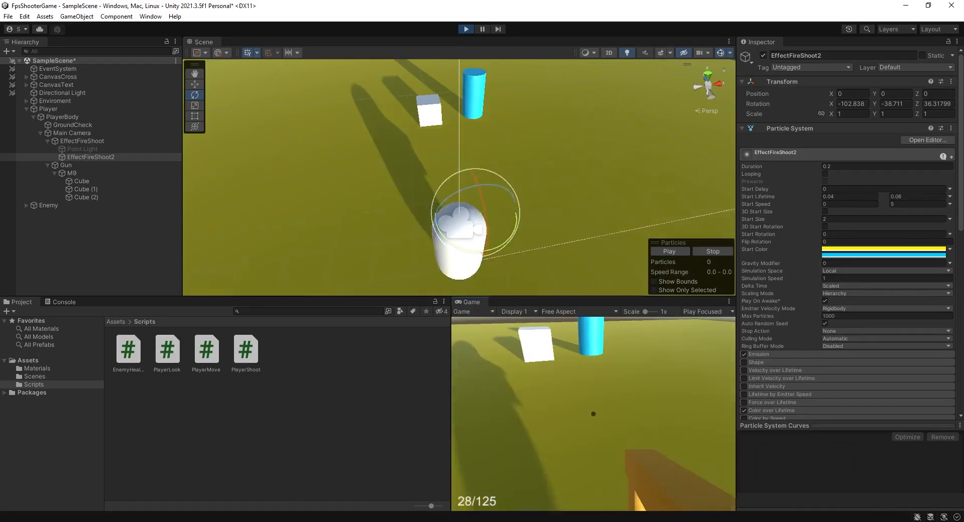
click(594, 414)
click(593, 414)
click(593, 414)
click(593, 414)
click(593, 414)
click(593, 414)
click(593, 414)
click(593, 414)
click(593, 414)
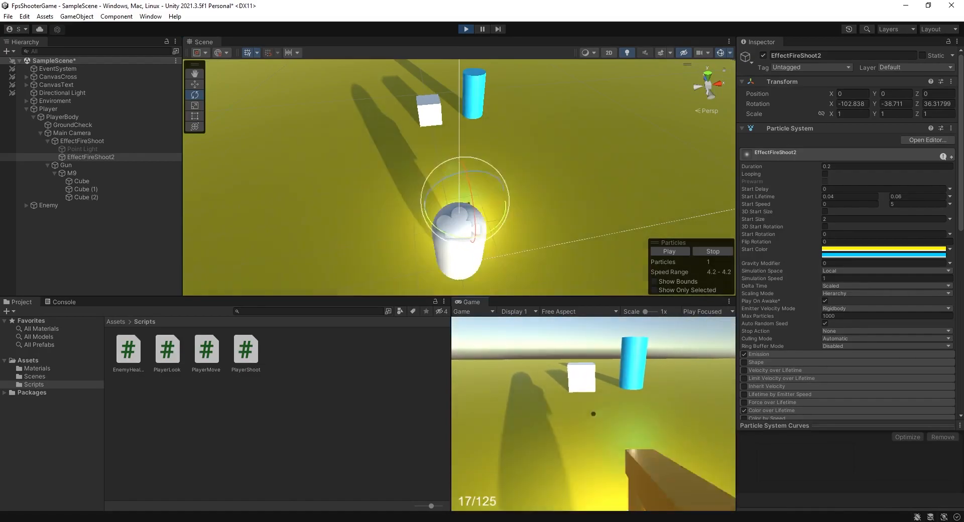
click(466, 29)
Play in the maximized Game view, moving, reloading and firing to check the flash direction.
key(shift+space)
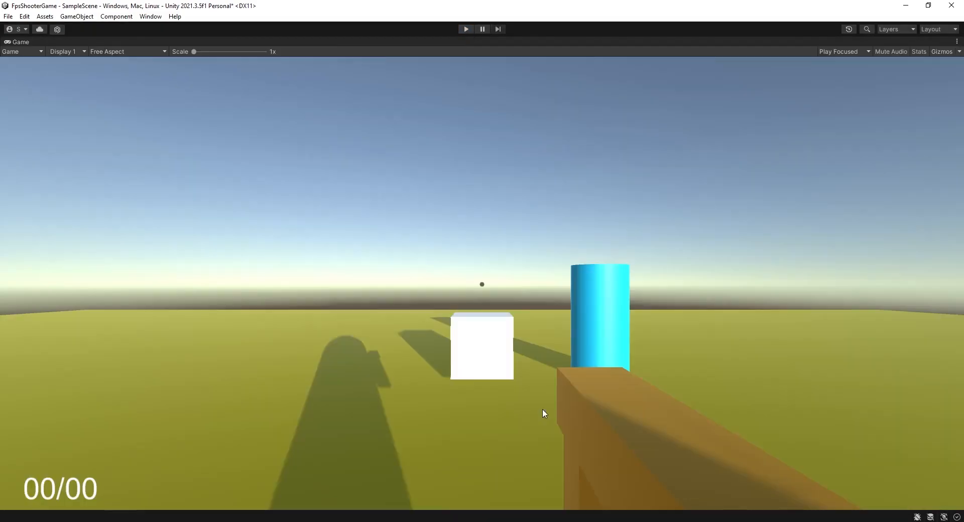
click(465, 29)
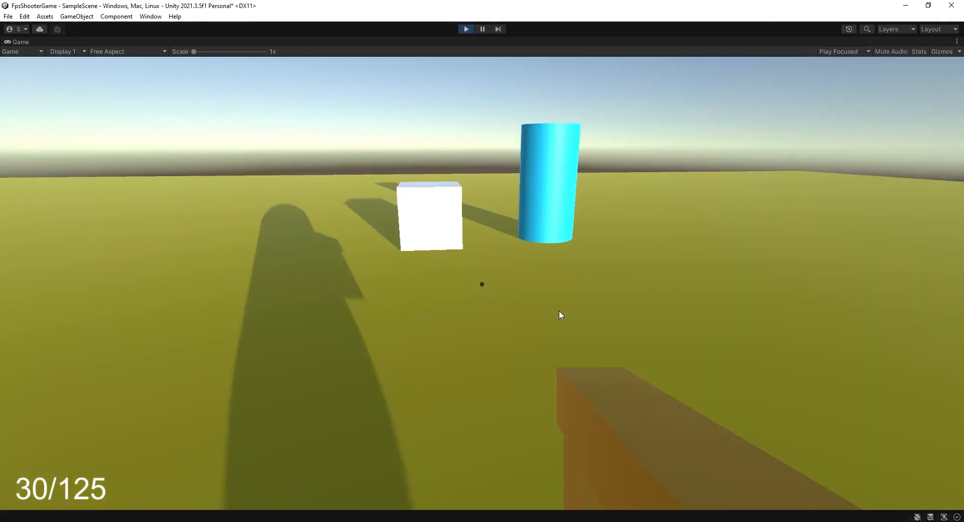
click(559, 311)
key(s)
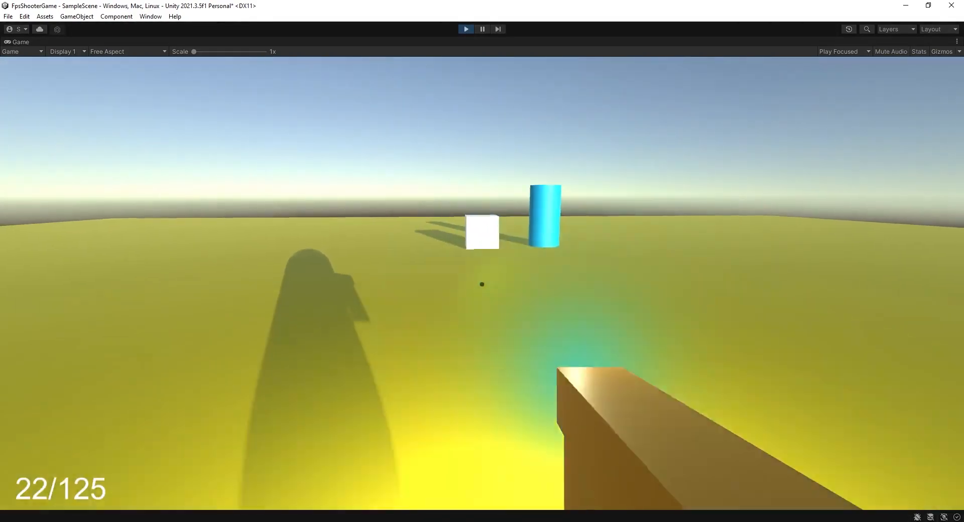
key(a)
key(d)
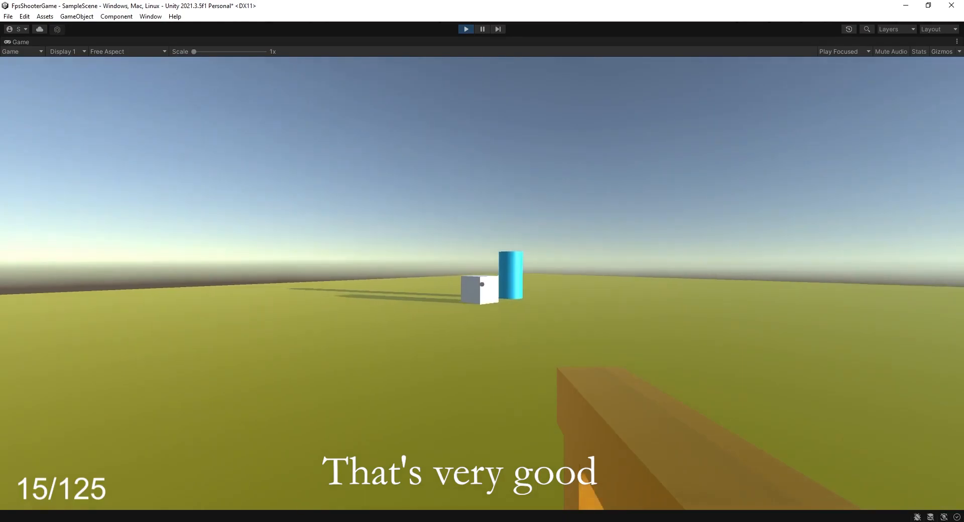
click(482, 284)
key(w)
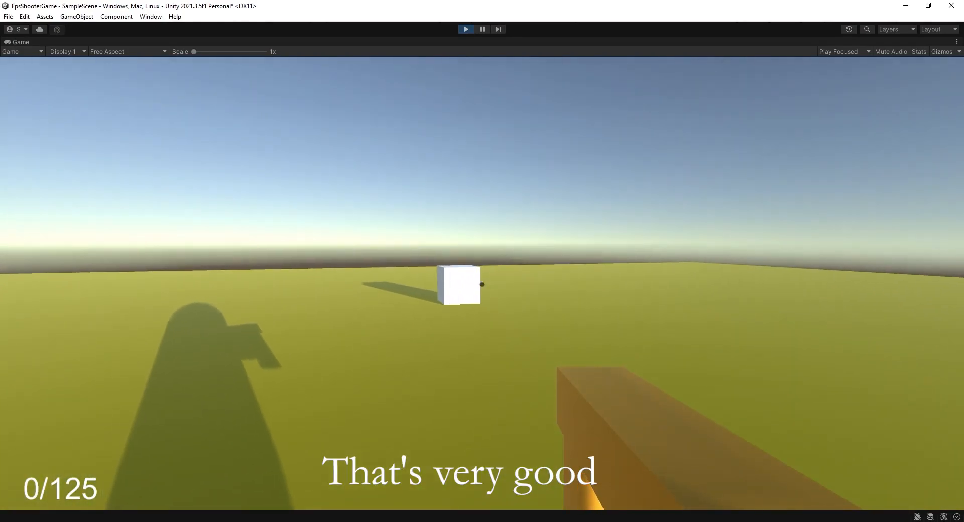
key(r)
key(a)
click(482, 284)
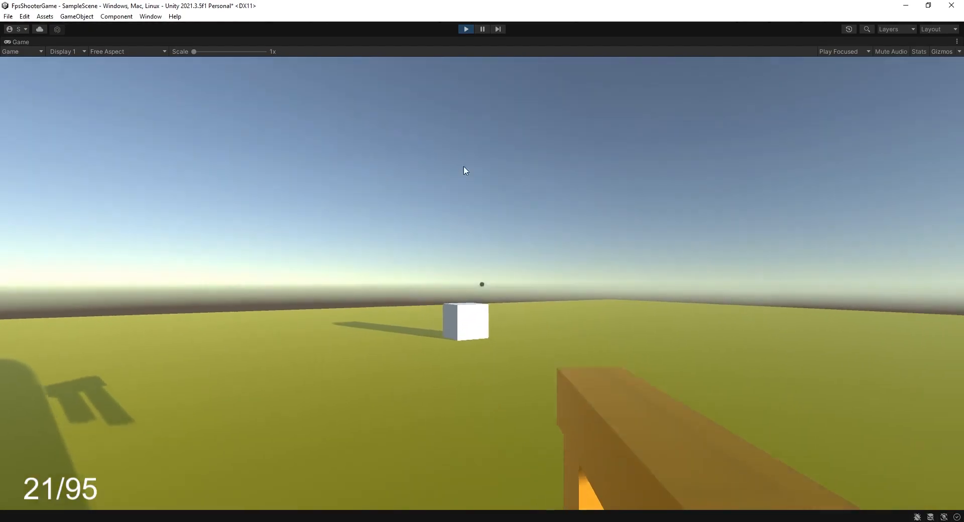
key(ctrl+p)
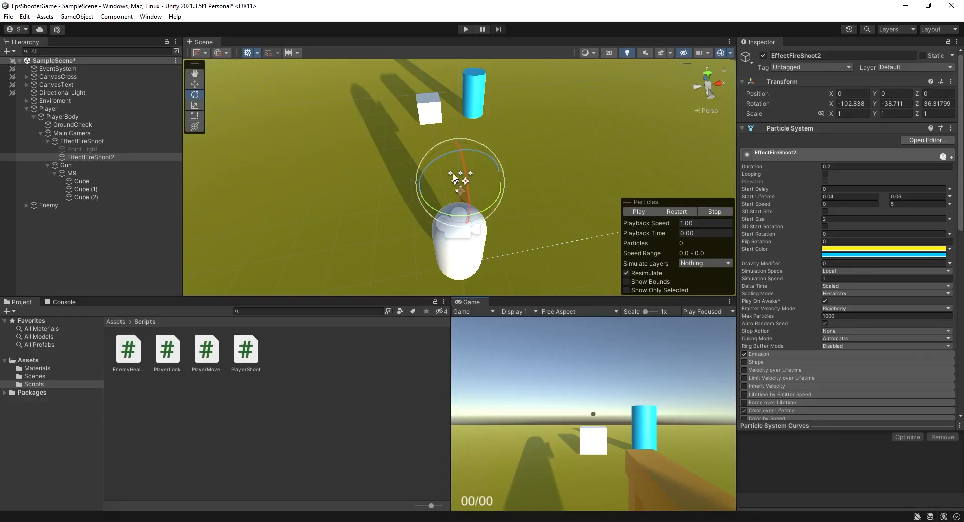
Set the Range of the Point Light under EffectFireShoot to 5.
alt+drag(468, 186, 603, 125)
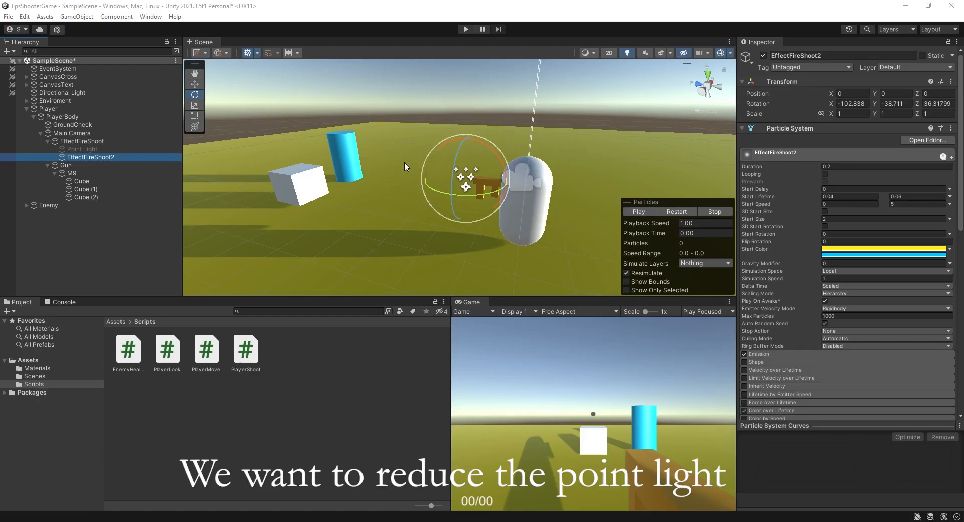
click(110, 149)
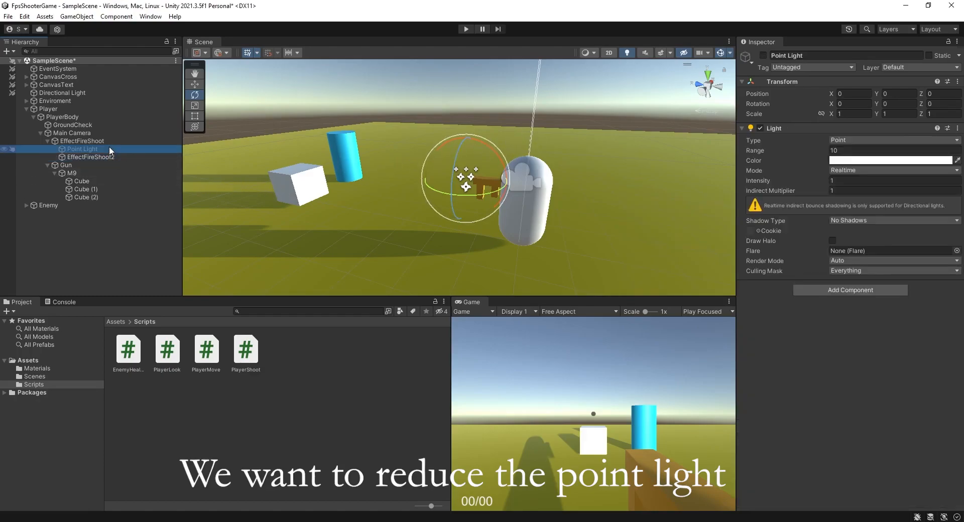
click(852, 150)
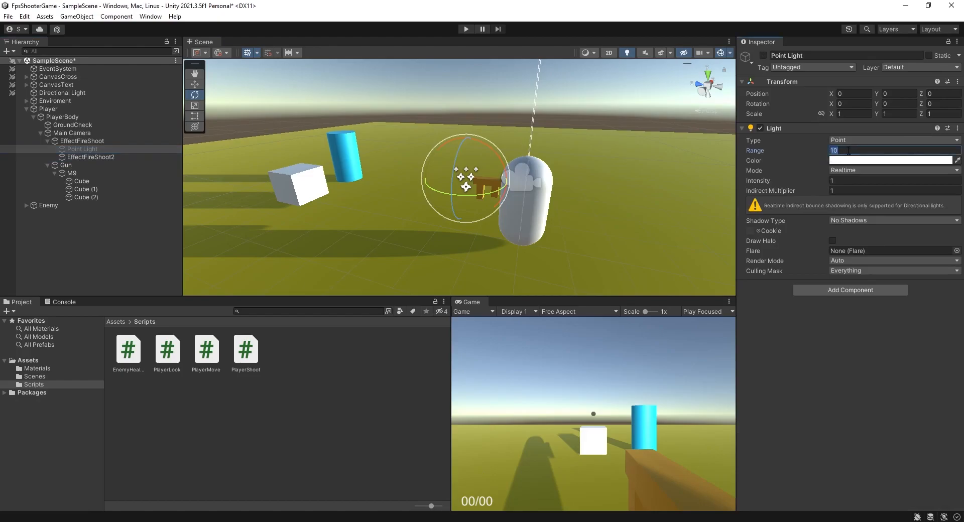
click(88, 221)
Play in the maximized Game view and fire repeatedly to check the flash with the reduced light.
click(26, 108)
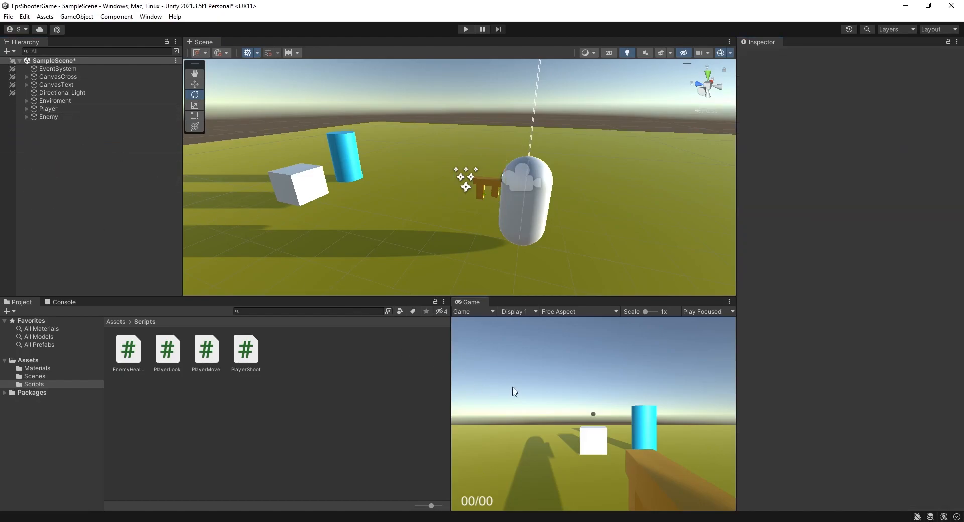
key(shift+space)
click(471, 30)
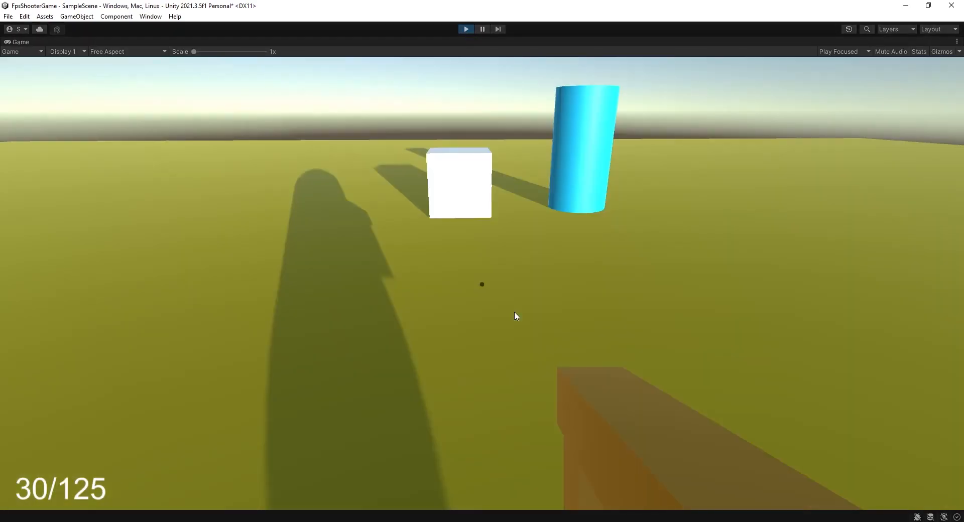
click(514, 315)
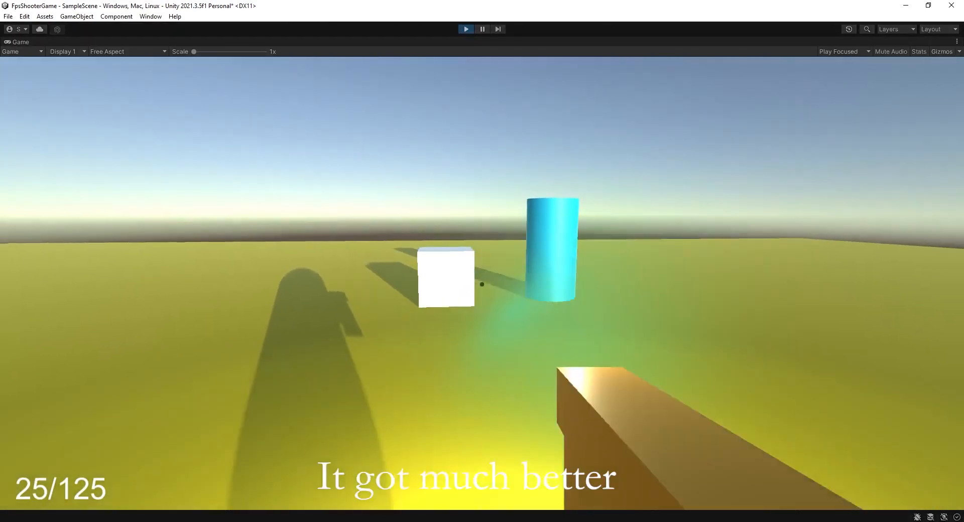
key(s)
click(482, 284)
click(482, 284)
click(481, 284)
click(482, 284)
click(482, 284)
key(w)
key(r)
click(482, 284)
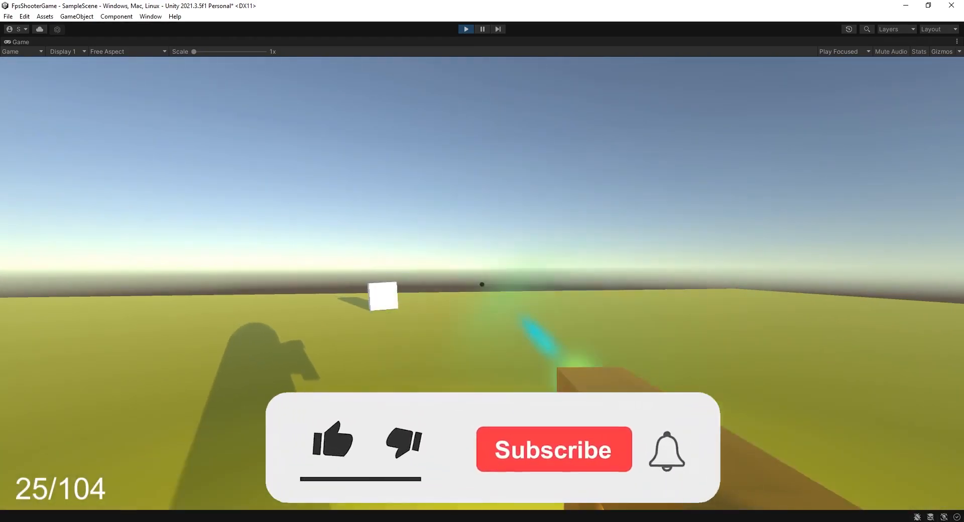